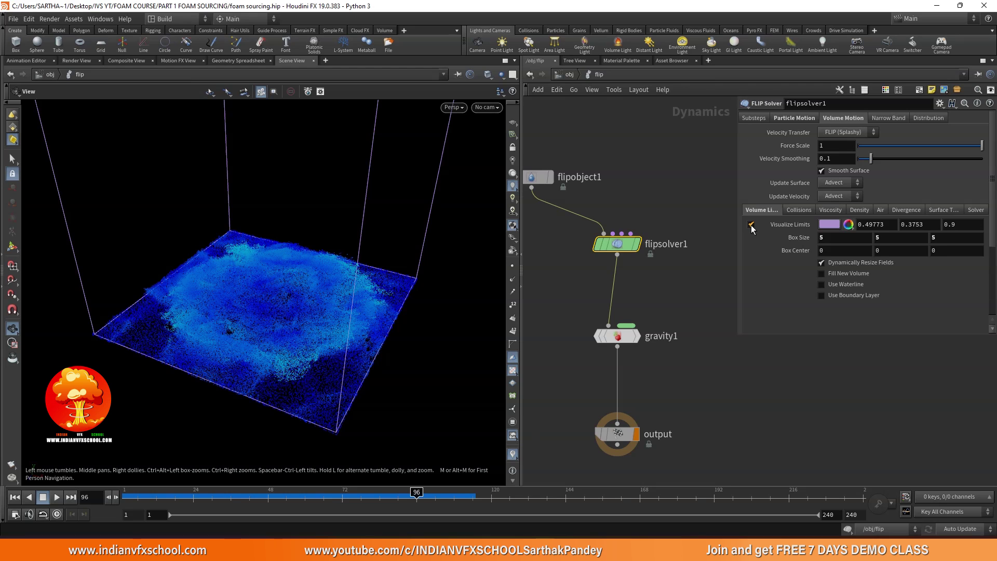
# Step: Turn off Visualize Limits on flipsolver1, then return to /obj
pyautogui.click(751, 226)
pyautogui.moveTo(461, 244); pyautogui.dragTo(382, 263)
pyautogui.click(569, 74)
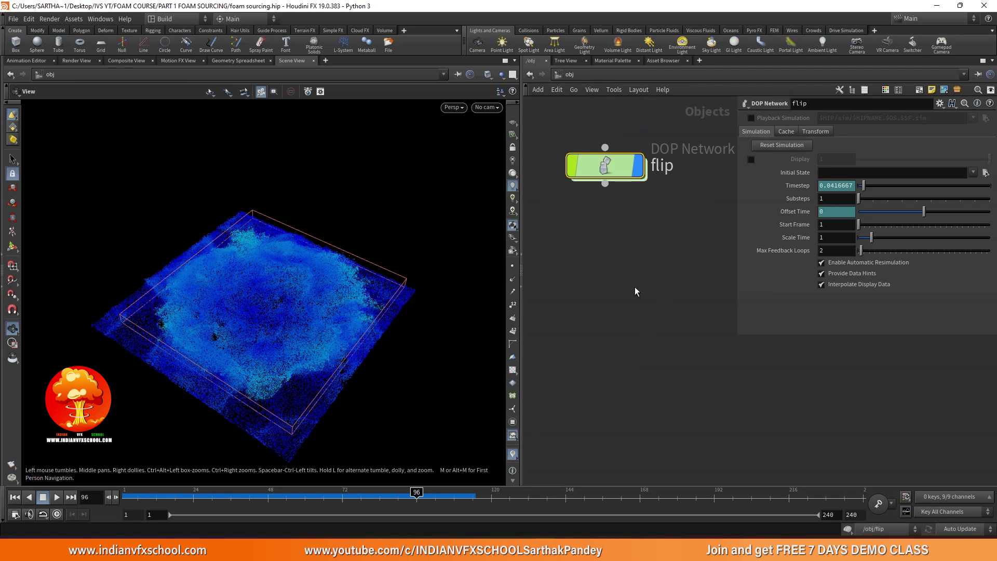
# Step: Add a DOP Network below flip and name it ww
pyautogui.press('Tab')
pyautogui.write('d')
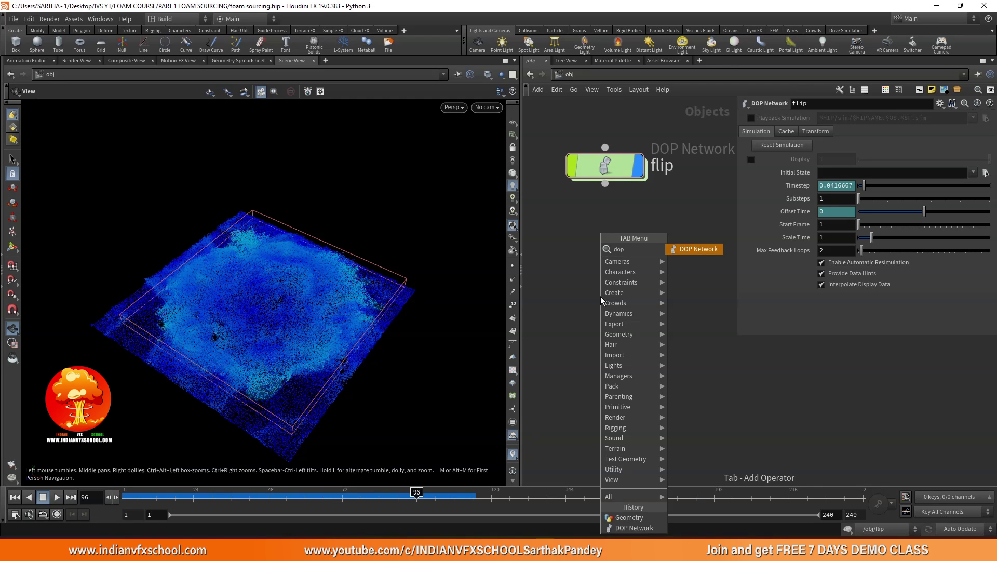
pyautogui.press('Return')
pyautogui.click(600, 296)
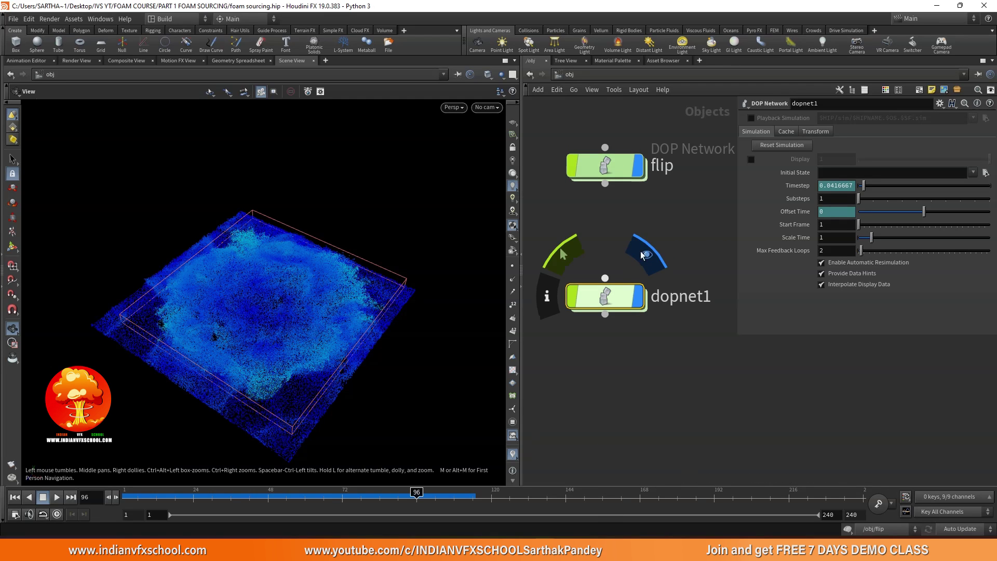
pyautogui.doubleClick(680, 296)
pyautogui.write('ww')
pyautogui.press('Return')
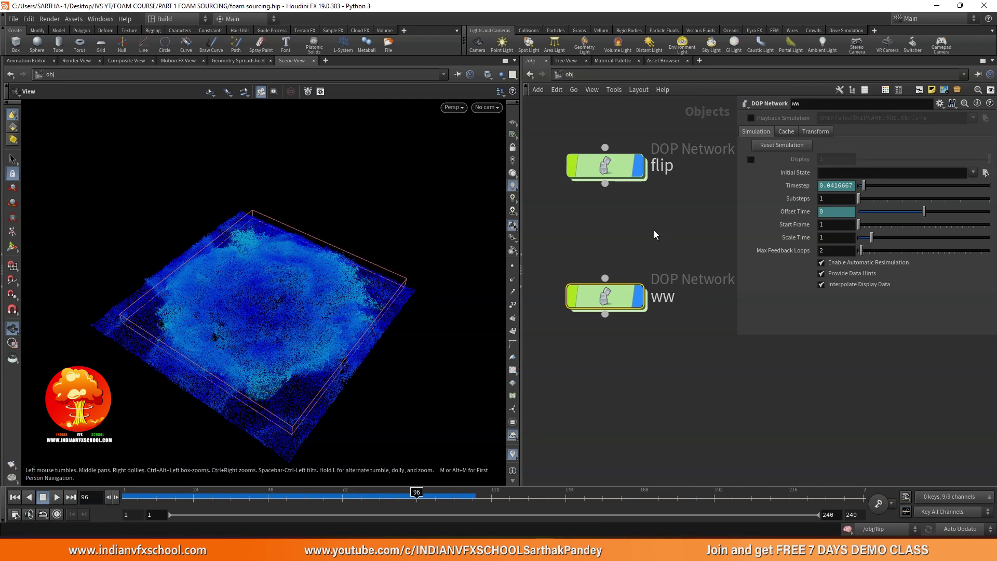
# Step: Check geo1's ww_source, then inside ww add a Whitewater Object node
pyautogui.scroll(-3, 653, 235)
pyautogui.doubleClick(597, 152)
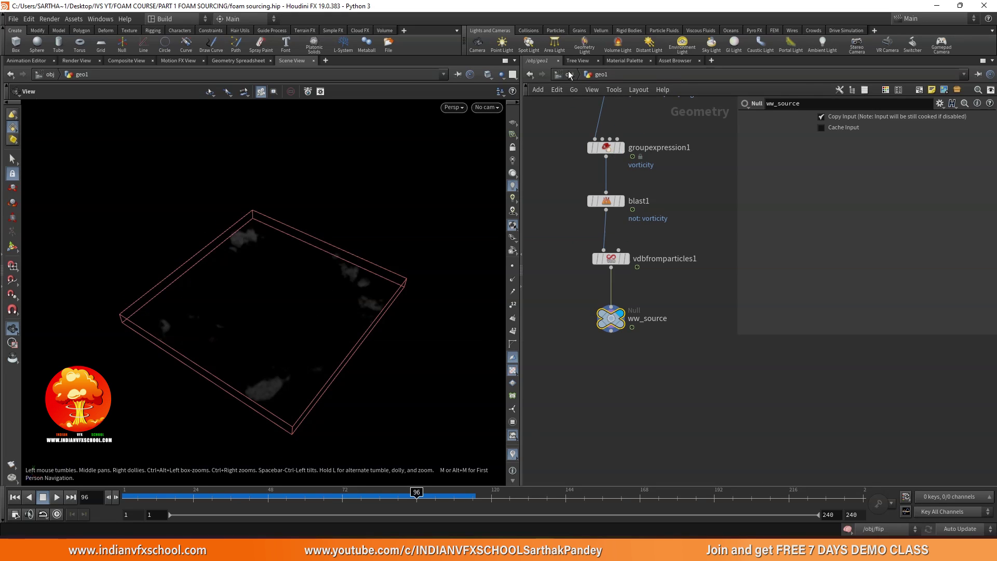
pyautogui.click(570, 74)
pyautogui.doubleClick(596, 321)
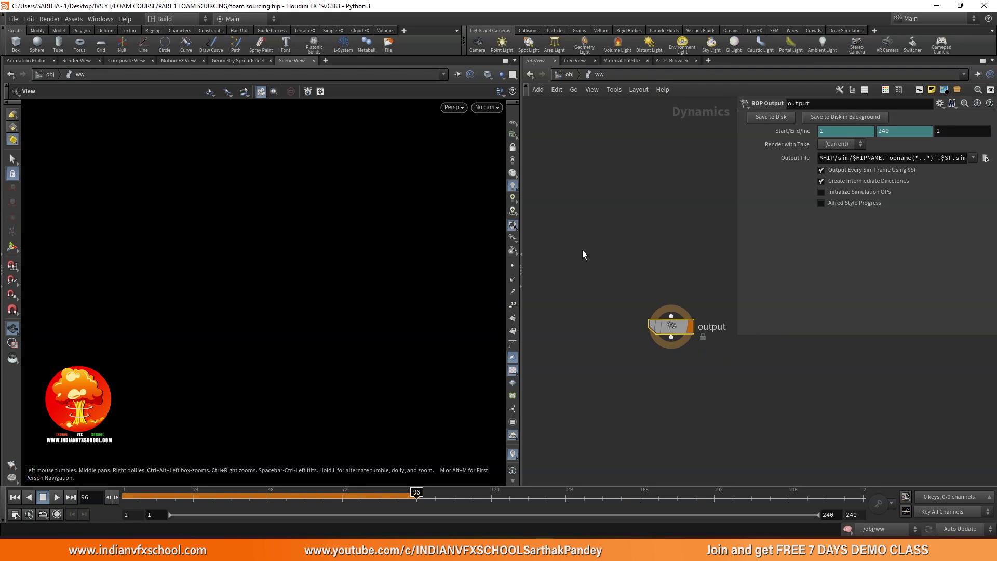
pyautogui.press('Tab')
pyautogui.write('wh')
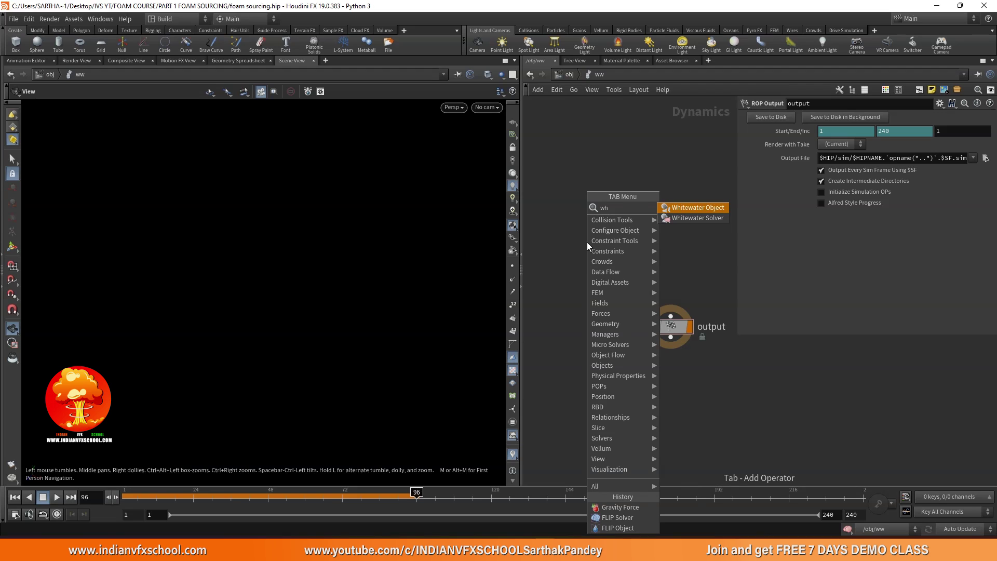
pyautogui.click(698, 207)
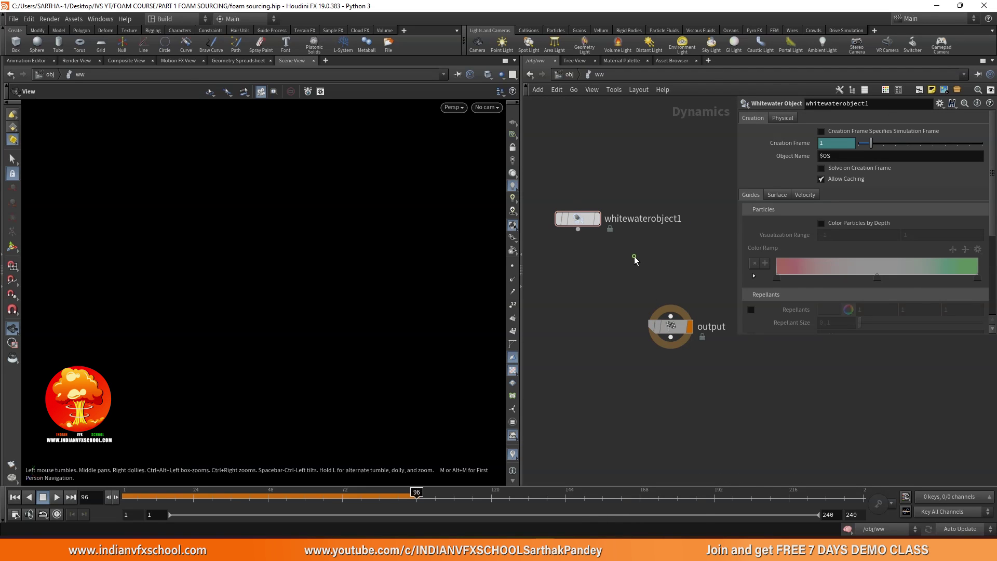
# Step: Add a Whitewater Solver wired to the output, arrange the nodes, and rewind to frame 1
pyautogui.press('Tab')
pyautogui.write('whi')
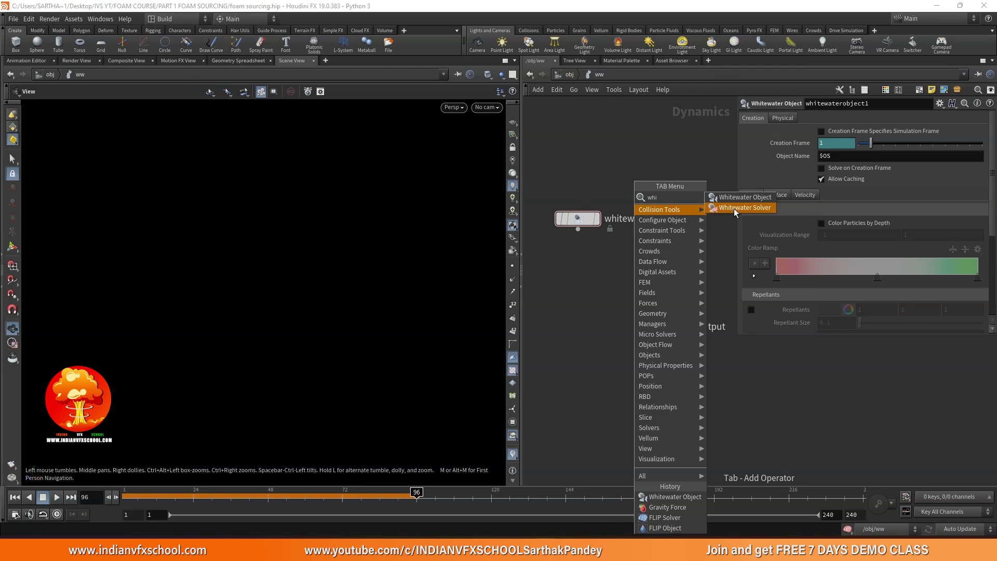
pyautogui.click(733, 208)
pyautogui.click(663, 272)
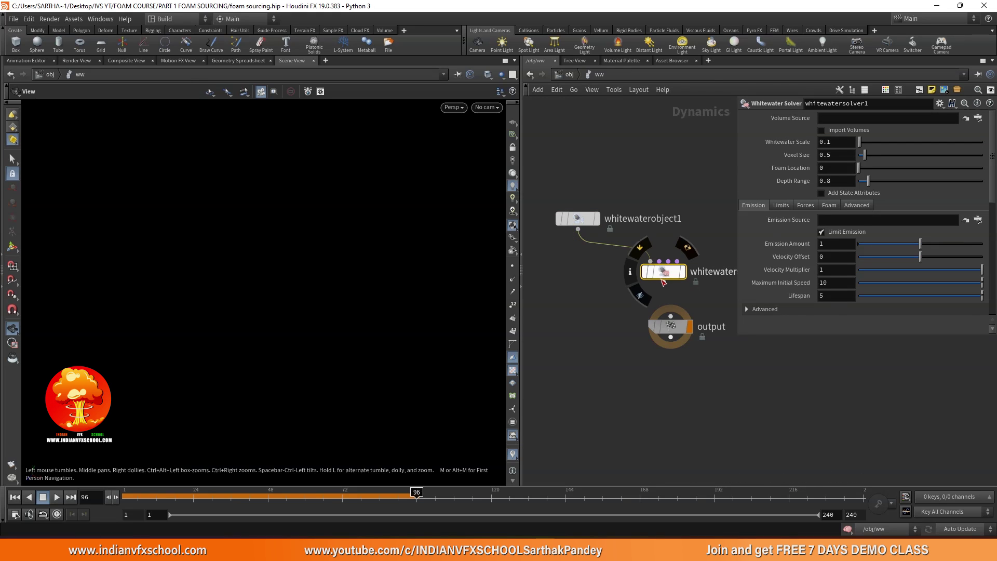
pyautogui.moveTo(664, 280); pyautogui.dragTo(670, 317)
pyautogui.moveTo(675, 311); pyautogui.dragTo(644, 311, button='middle')
pyautogui.moveTo(634, 327); pyautogui.dragTo(639, 369)
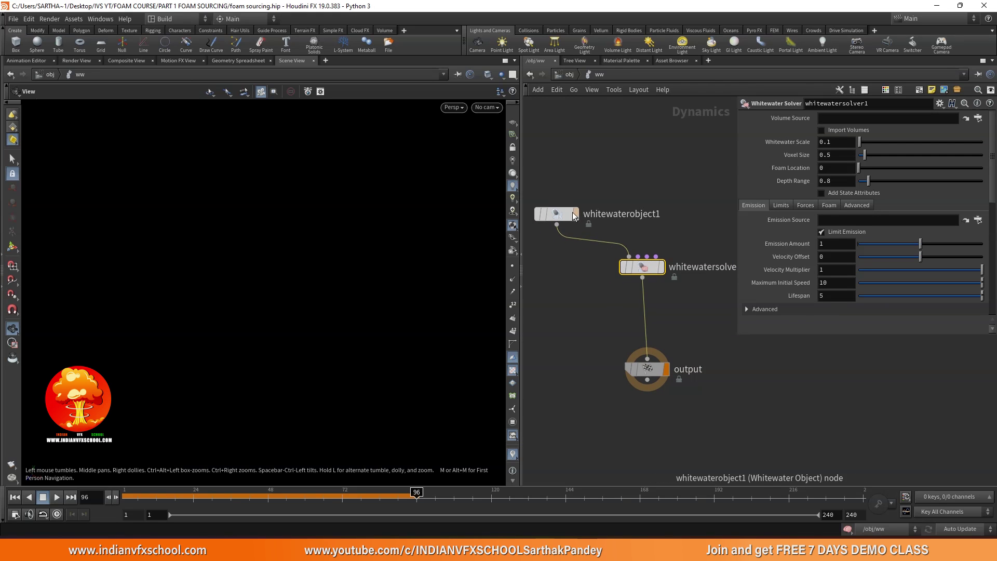
pyautogui.moveTo(573, 215); pyautogui.dragTo(570, 172)
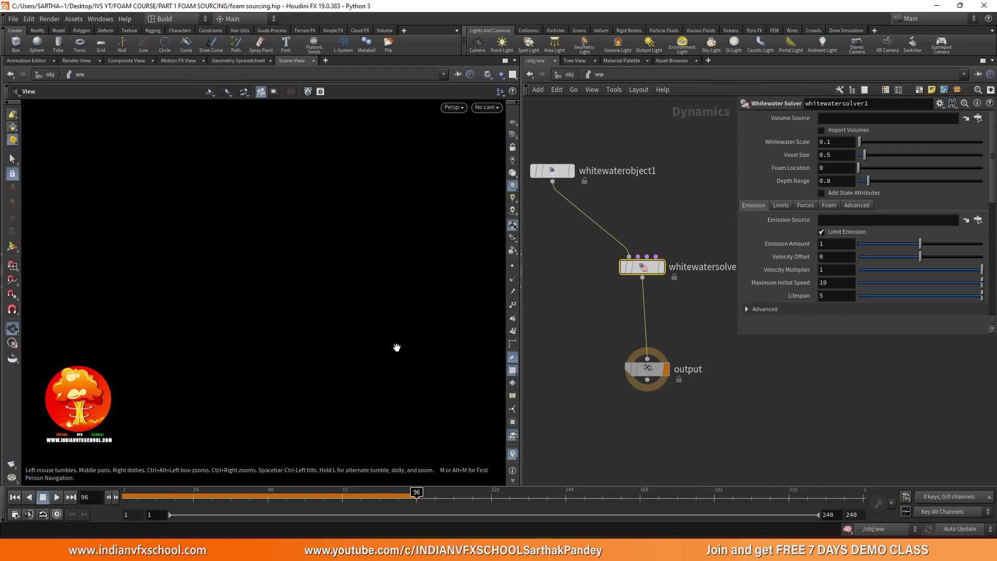
pyautogui.click(19, 497)
pyautogui.click(570, 74)
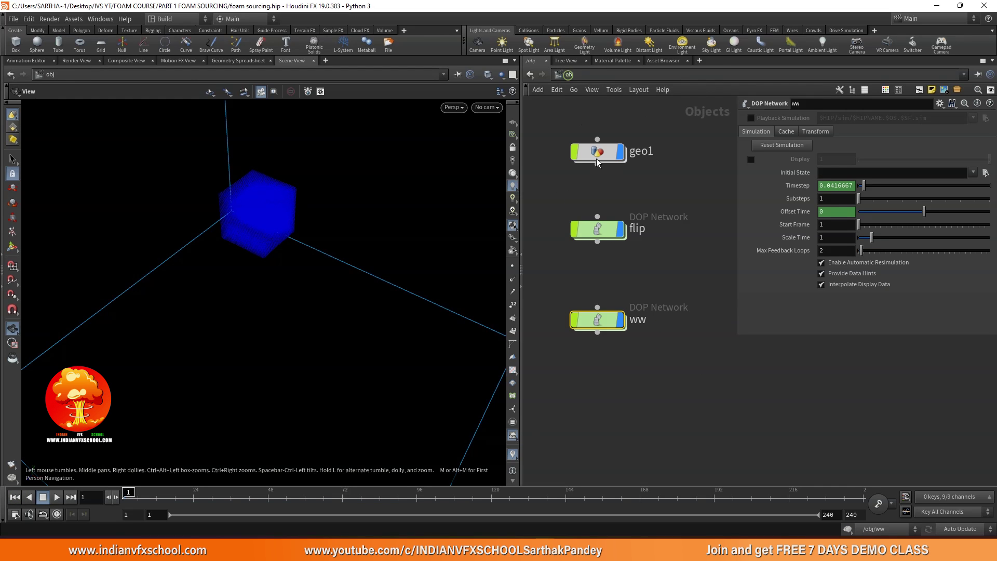
# Step: Re-enable Visualize Limits on flipsolver1 and open its parameters in a floating window
pyautogui.doubleClick(602, 228)
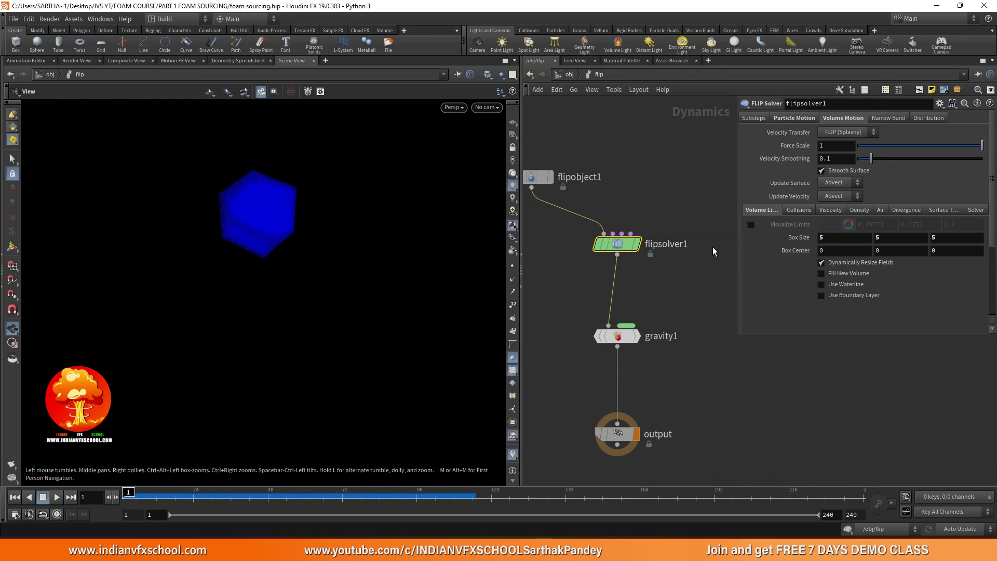
pyautogui.click(751, 225)
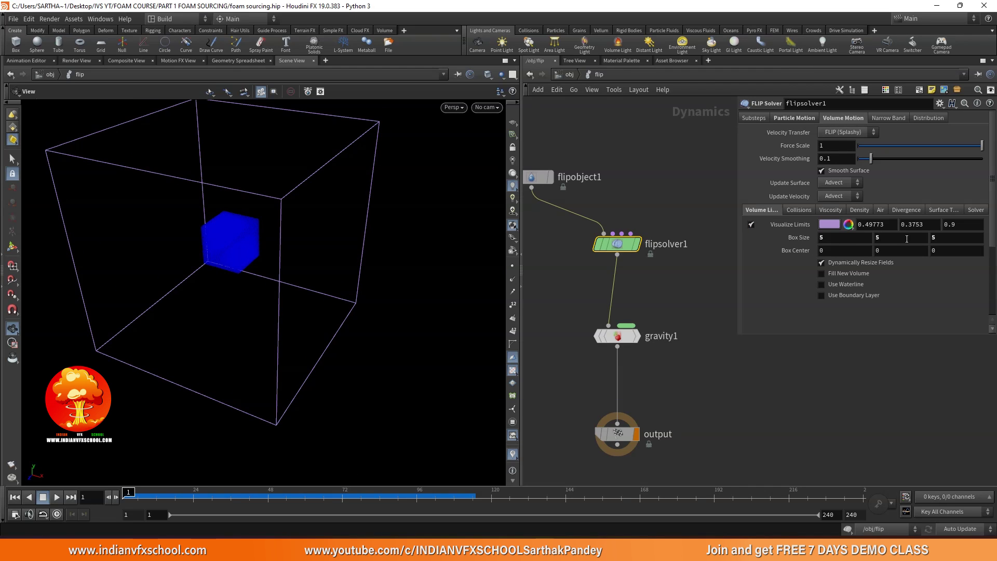
pyautogui.rightClick(802, 241)
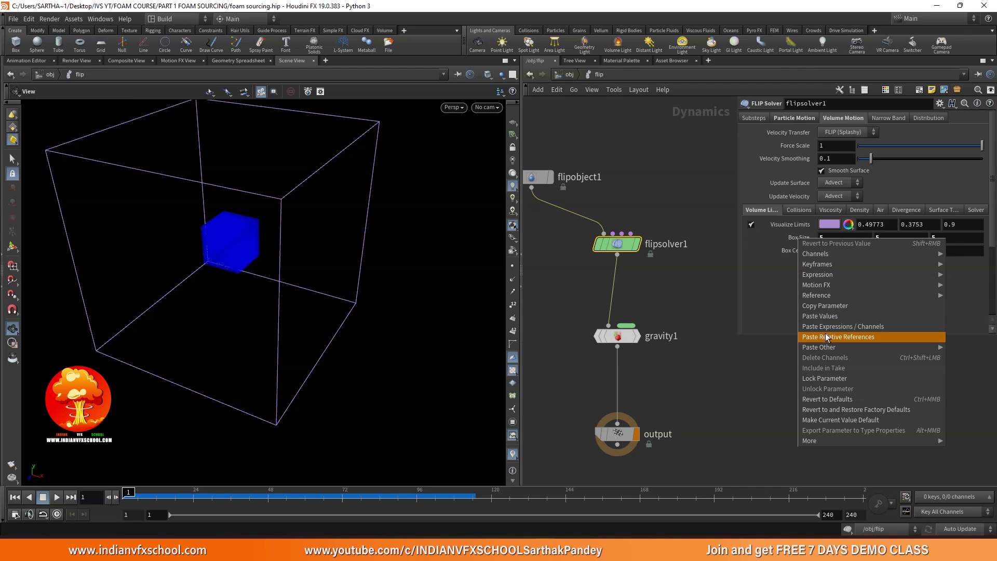
pyautogui.click(627, 204)
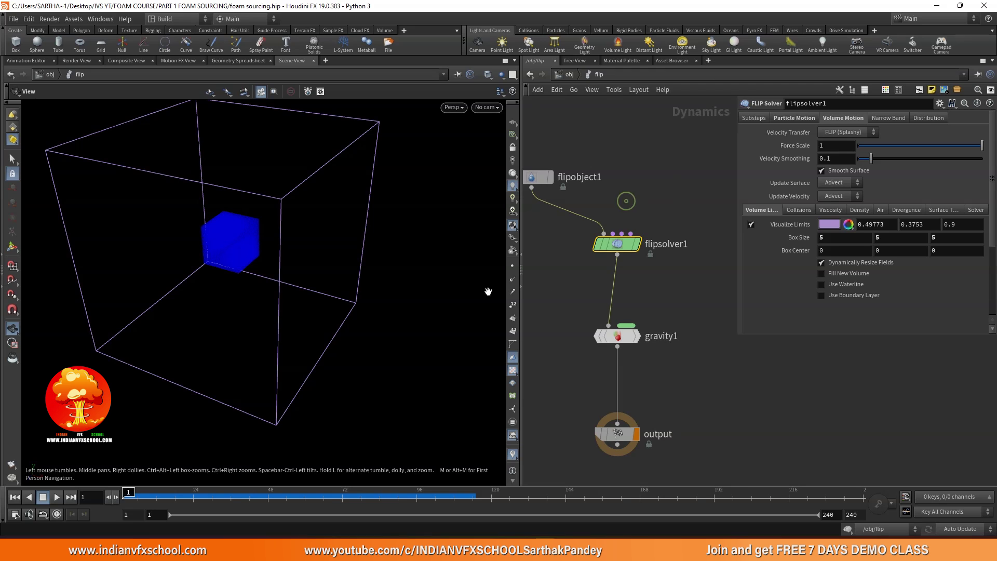
pyautogui.rightClick(612, 243)
pyautogui.moveTo(634, 283)
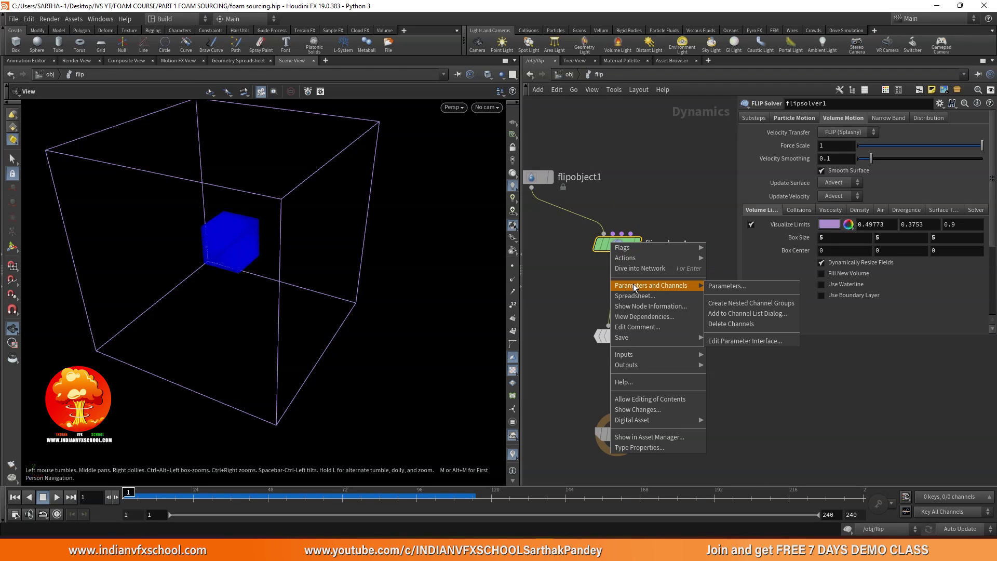
pyautogui.click(744, 286)
pyautogui.moveTo(751, 114); pyautogui.dragTo(344, 80)
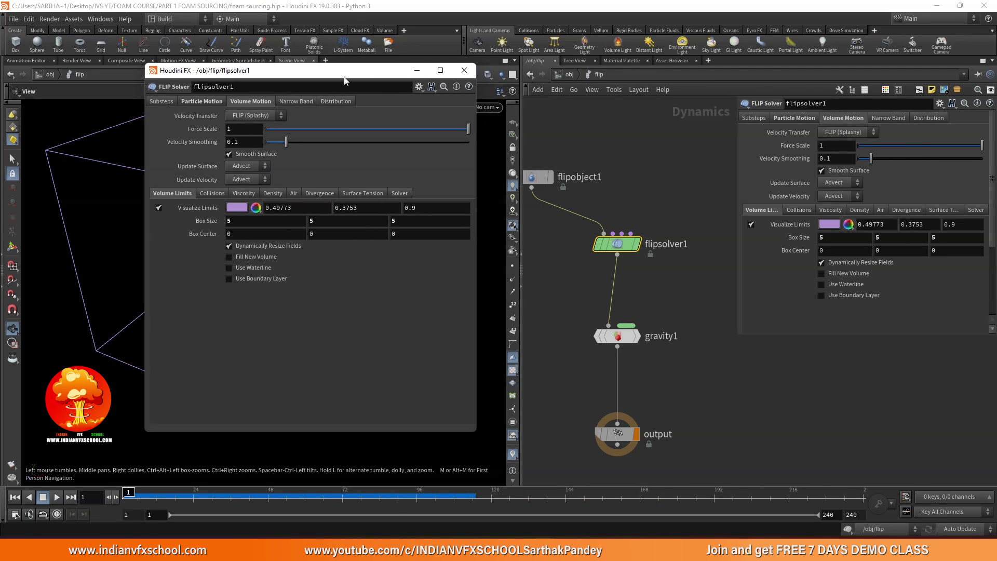
# Step: Link whitewatersolver1's Limit Size and Limit Center to flipsolver1's Box Size and Box Center as relative references
pyautogui.click(569, 74)
pyautogui.doubleClick(598, 318)
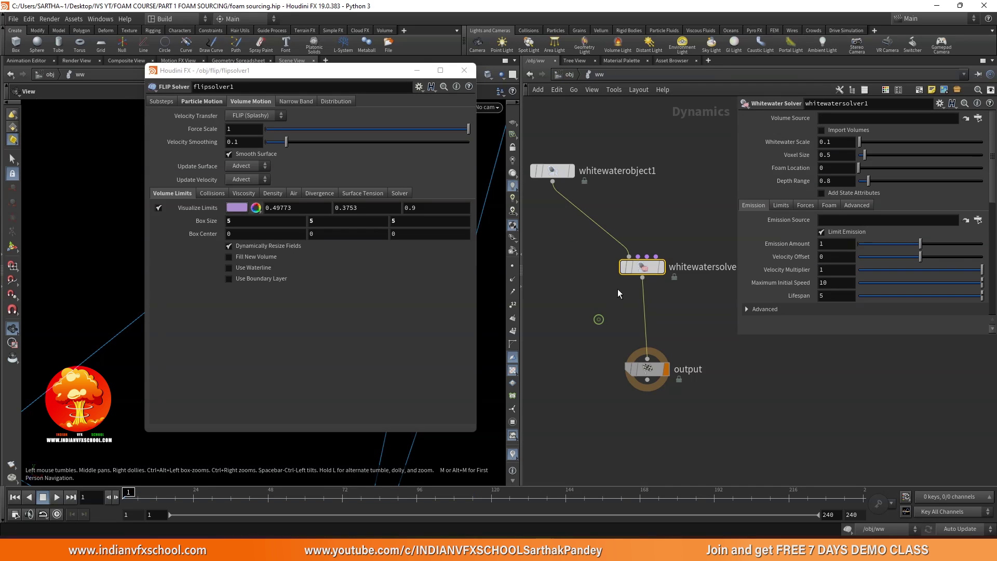
pyautogui.click(777, 205)
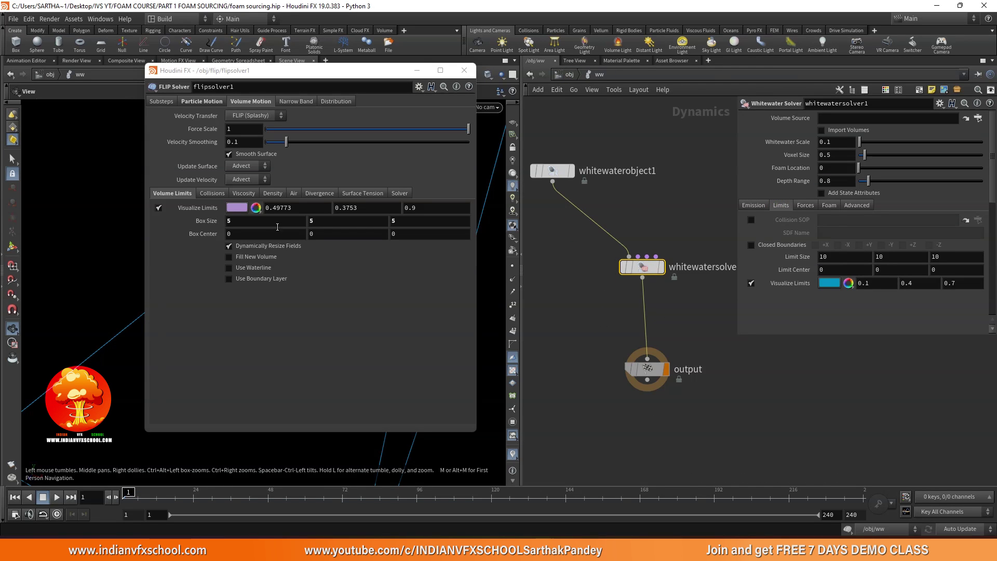
pyautogui.moveTo(277, 227); pyautogui.dragTo(795, 269)
pyautogui.click(806, 275)
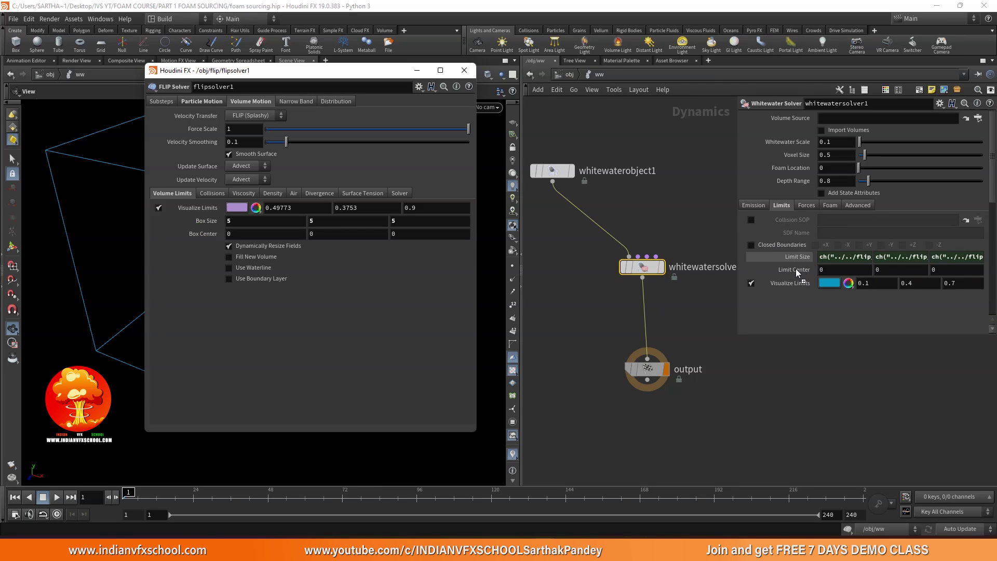
pyautogui.click(779, 283)
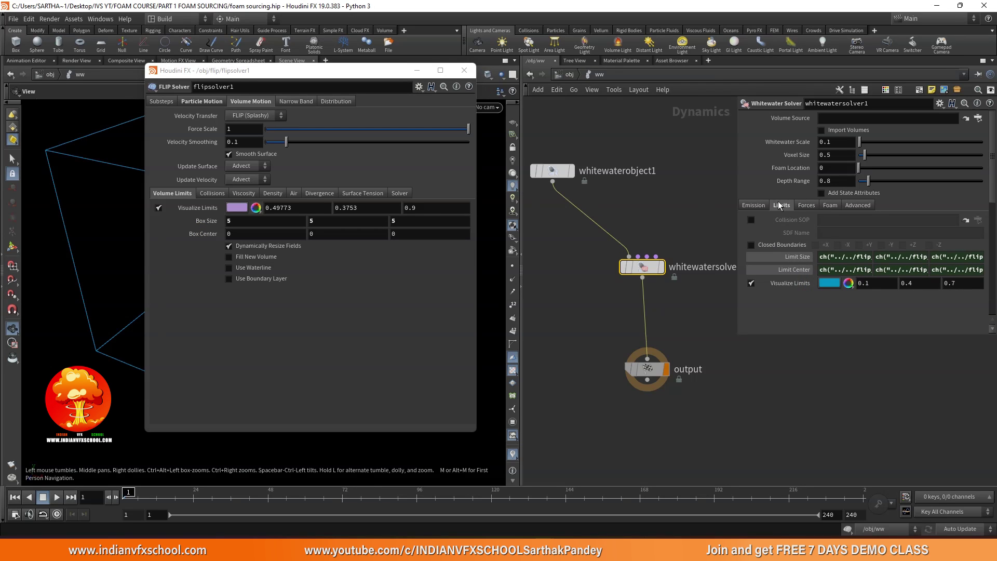
pyautogui.click(465, 73)
pyautogui.moveTo(322, 285); pyautogui.dragTo(338, 283)
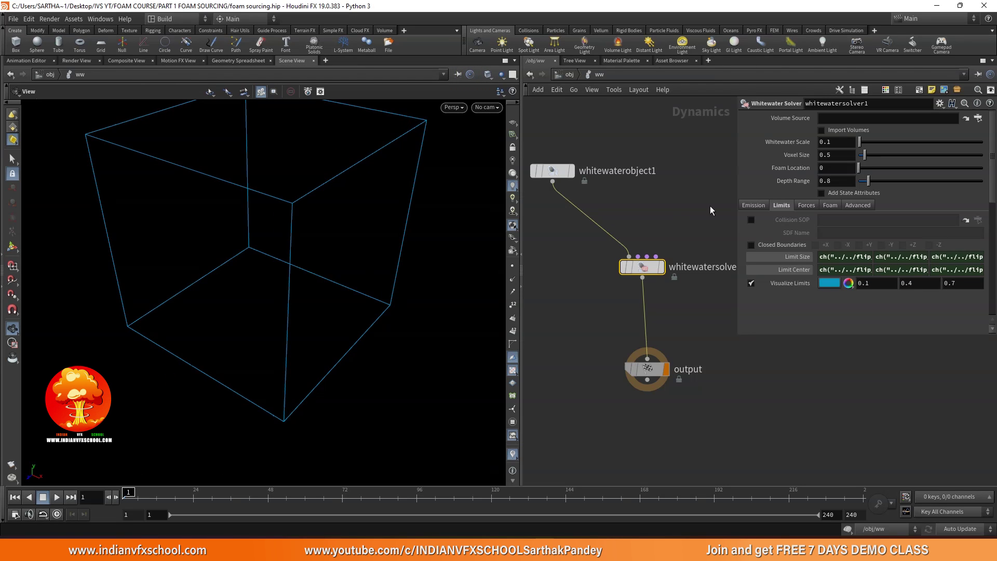
# Step: Toggle Closed Boundaries on whitewatersolver1 and tidy the node layout
pyautogui.click(749, 245)
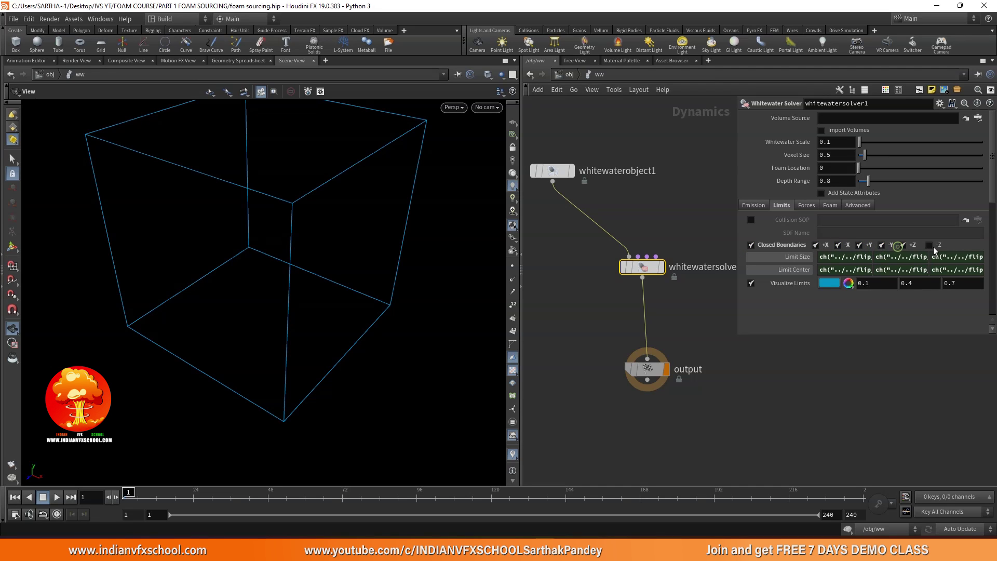
pyautogui.moveTo(363, 257); pyautogui.dragTo(349, 258)
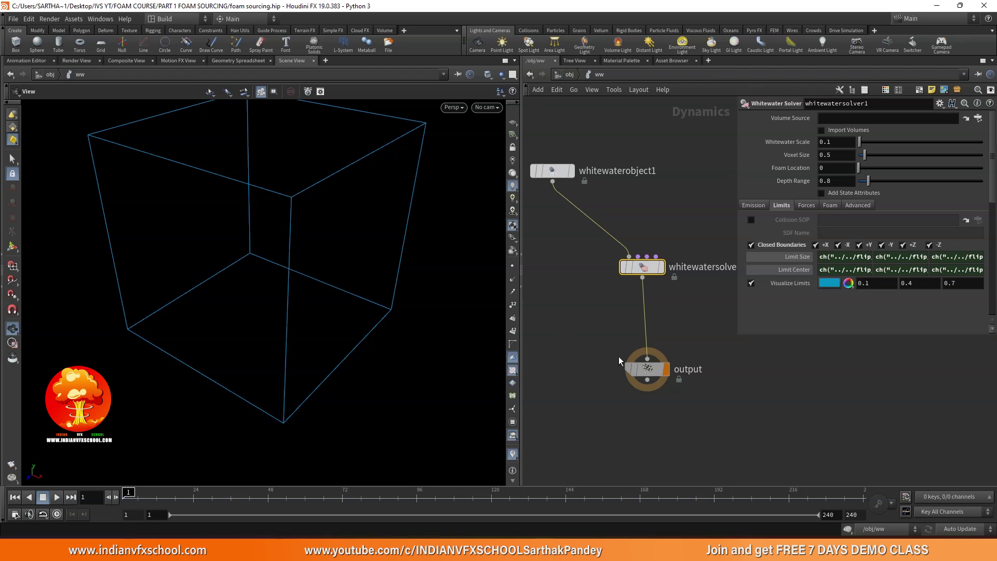
pyautogui.press('l')
pyautogui.moveTo(657, 305); pyautogui.dragTo(656, 360)
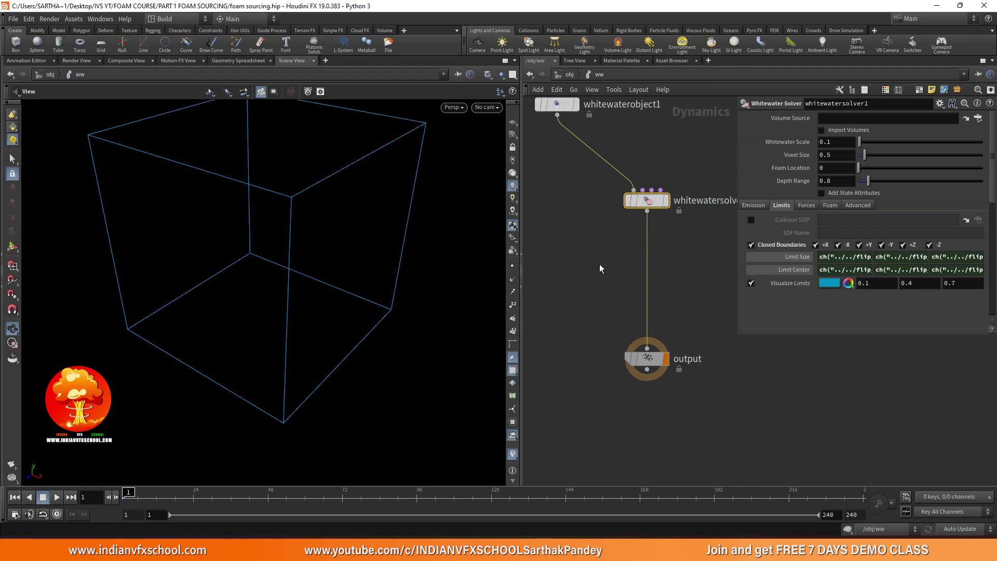
pyautogui.moveTo(343, 353); pyautogui.dragTo(398, 272)
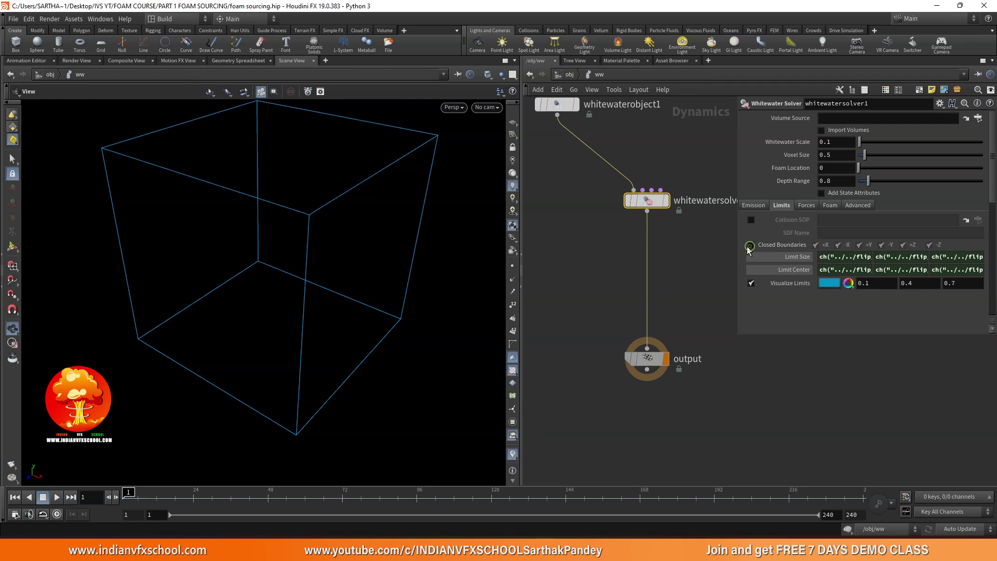
# Step: Turn off Visualize Limits on flipsolver1 in flip, then reopen the ww network
pyautogui.click(570, 74)
pyautogui.doubleClick(589, 233)
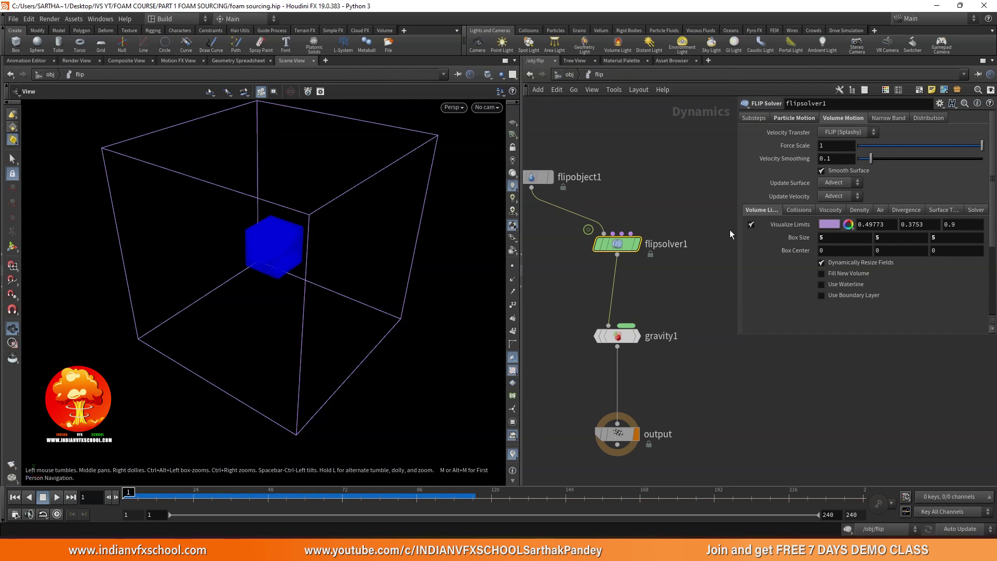
pyautogui.click(752, 224)
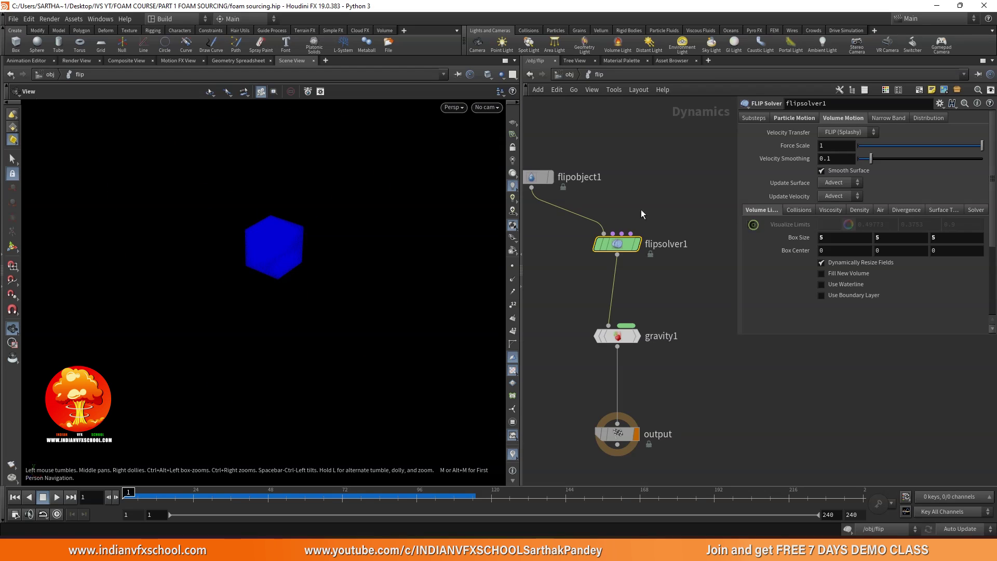
pyautogui.click(570, 75)
pyautogui.doubleClick(590, 316)
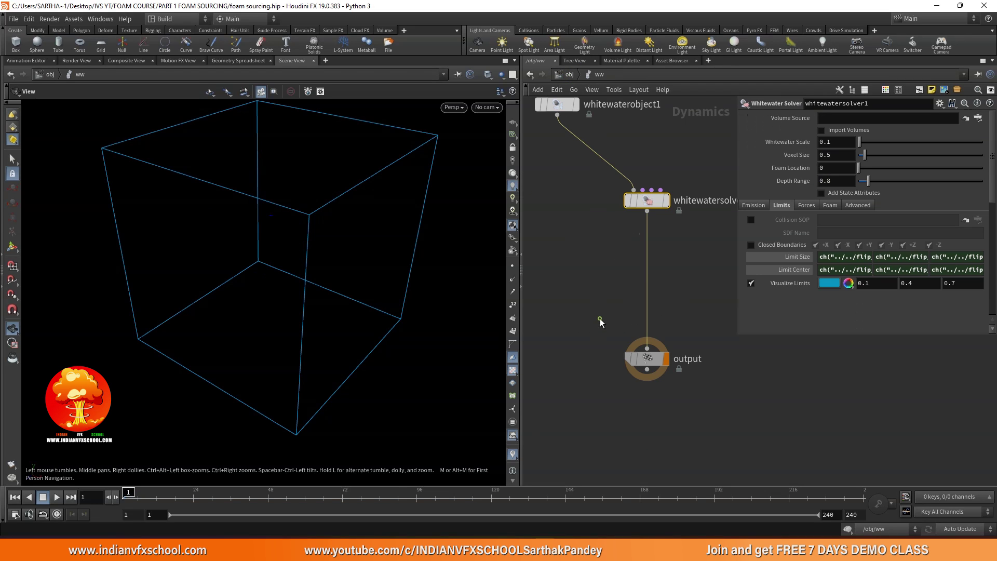
pyautogui.scroll(4, 649, 213)
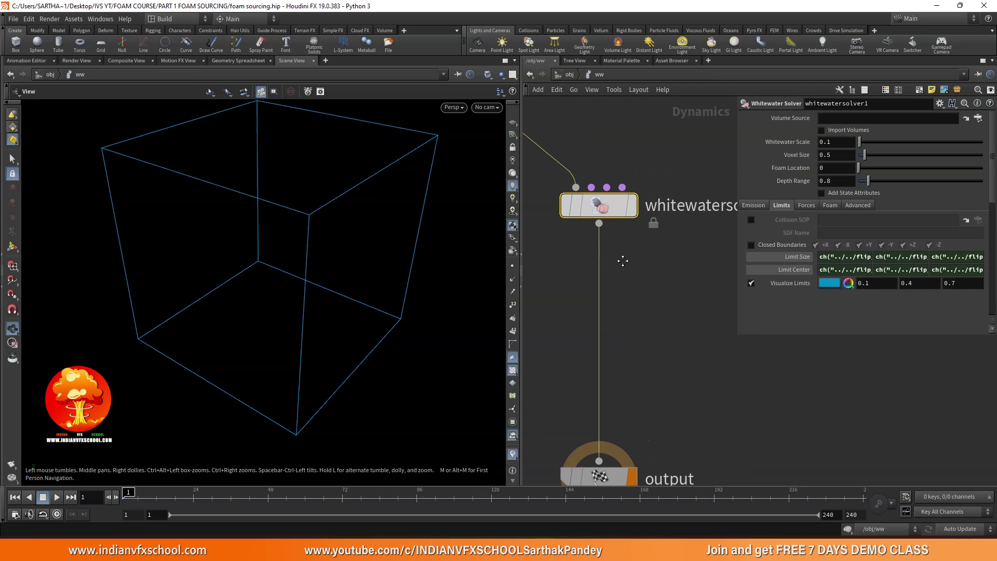
# Step: Rename geo1 to ww_source, reusing the name of its ww_source null
pyautogui.click(752, 206)
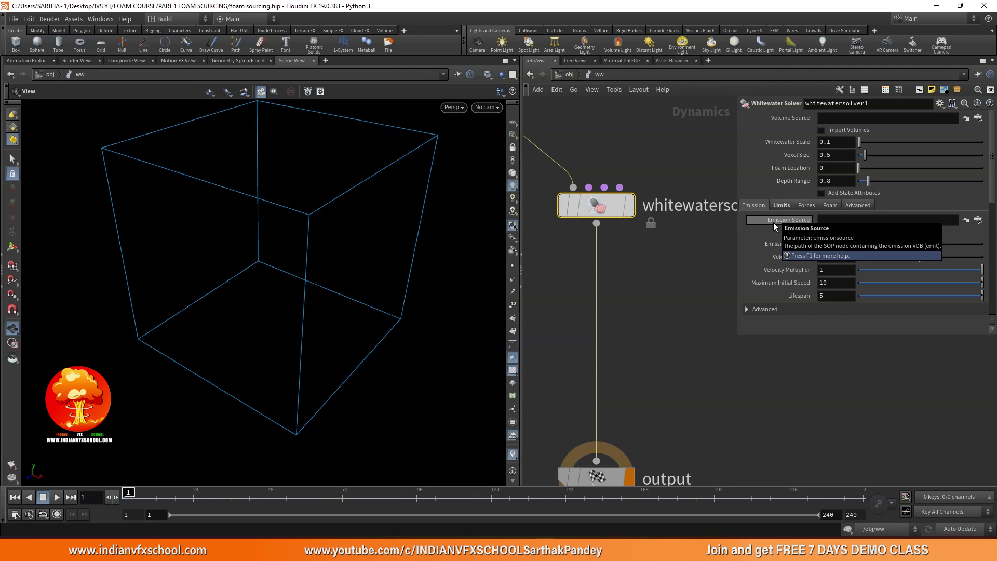
pyautogui.click(569, 74)
pyautogui.click(599, 152)
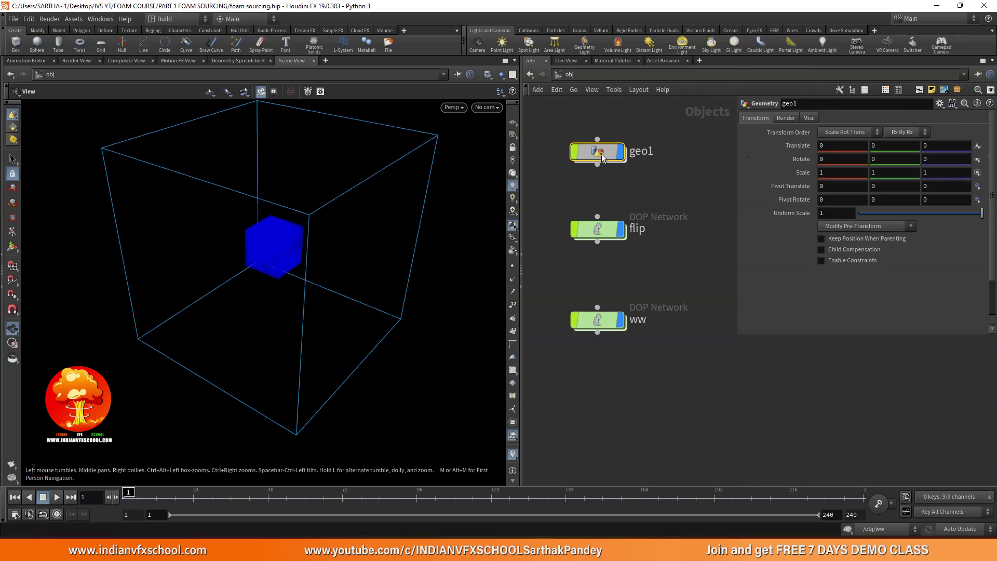
pyautogui.doubleClick(601, 153)
pyautogui.moveTo(611, 319)
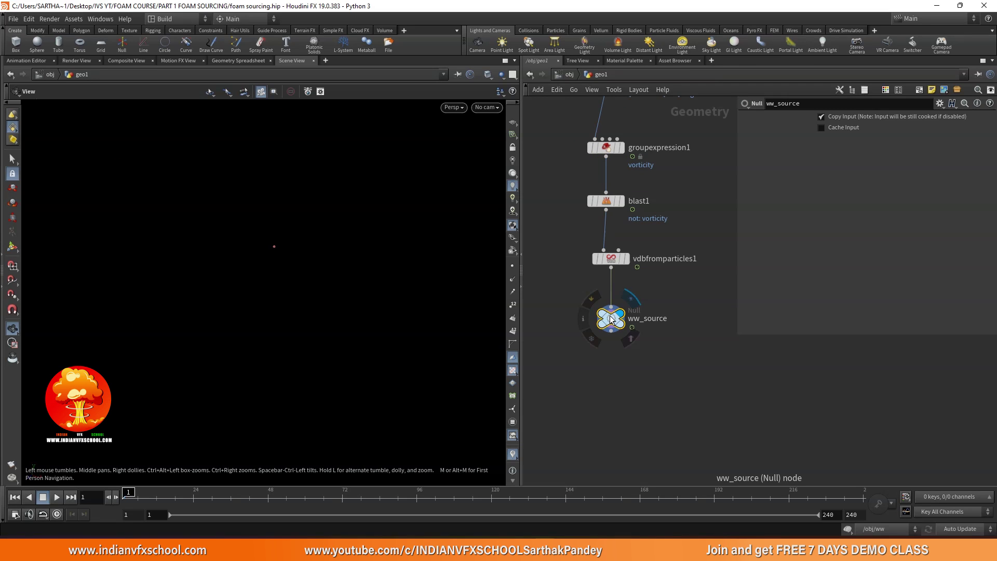
pyautogui.doubleClick(659, 319)
pyautogui.hotkey('ctrl', 'c')
pyautogui.click(569, 74)
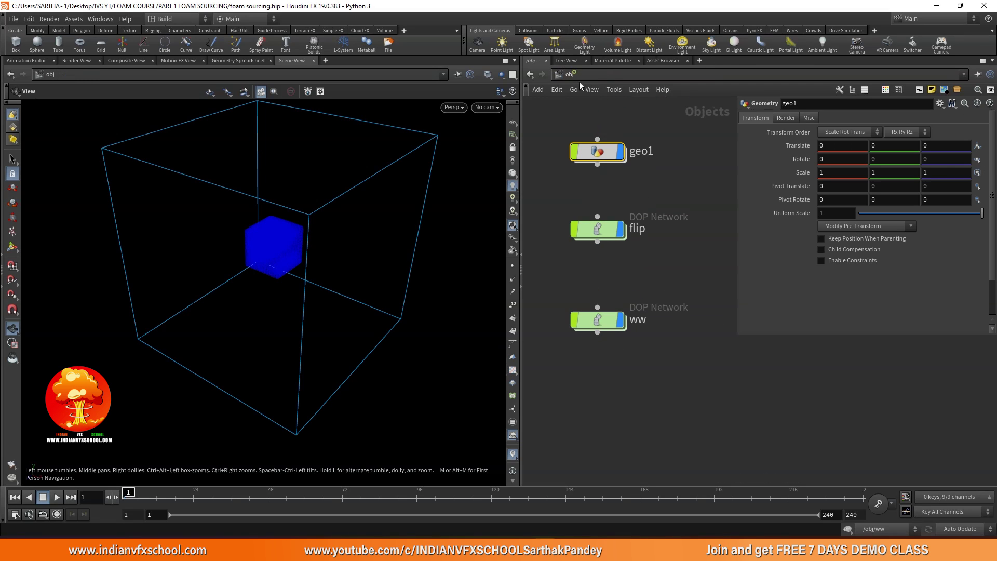
pyautogui.doubleClick(641, 151)
pyautogui.hotkey('ctrl', 'v')
pyautogui.press('Return')
# Step: Set whitewatersolver1's Emission Source to /obj/ww_source/ww_source
pyautogui.doubleClick(605, 155)
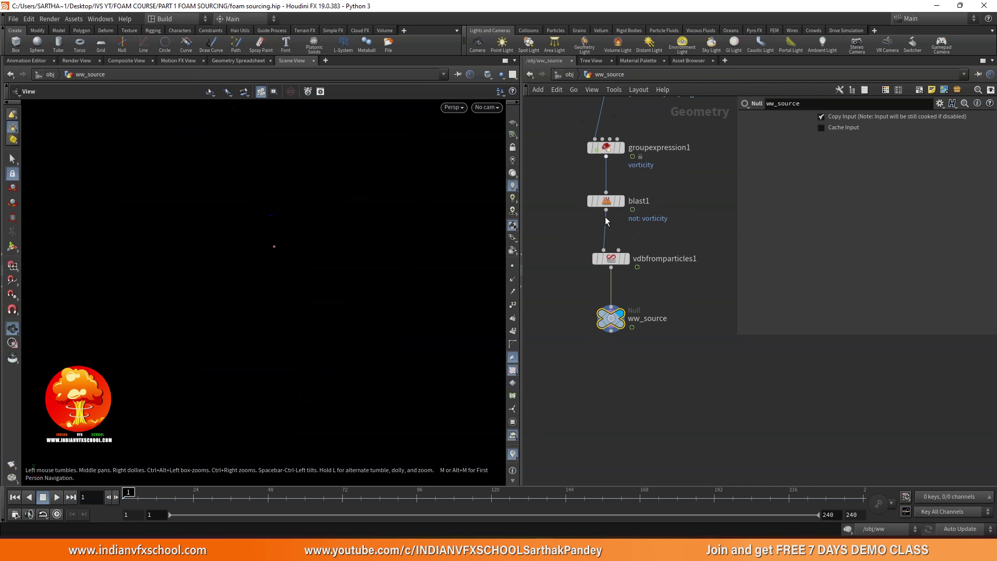
pyautogui.moveTo(612, 320)
pyautogui.hotkey('ctrl', 'c')
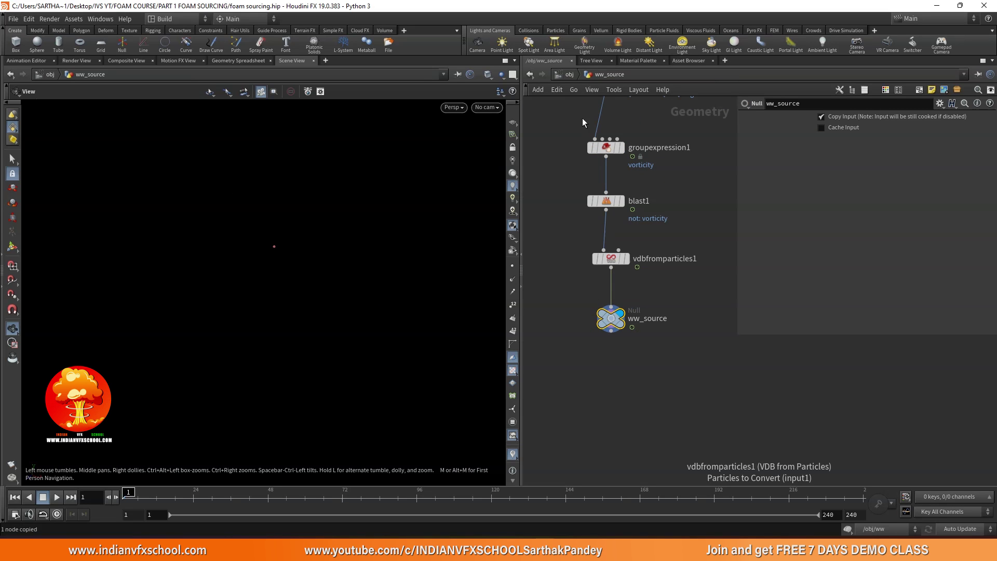
pyautogui.press('u')
pyautogui.doubleClick(597, 321)
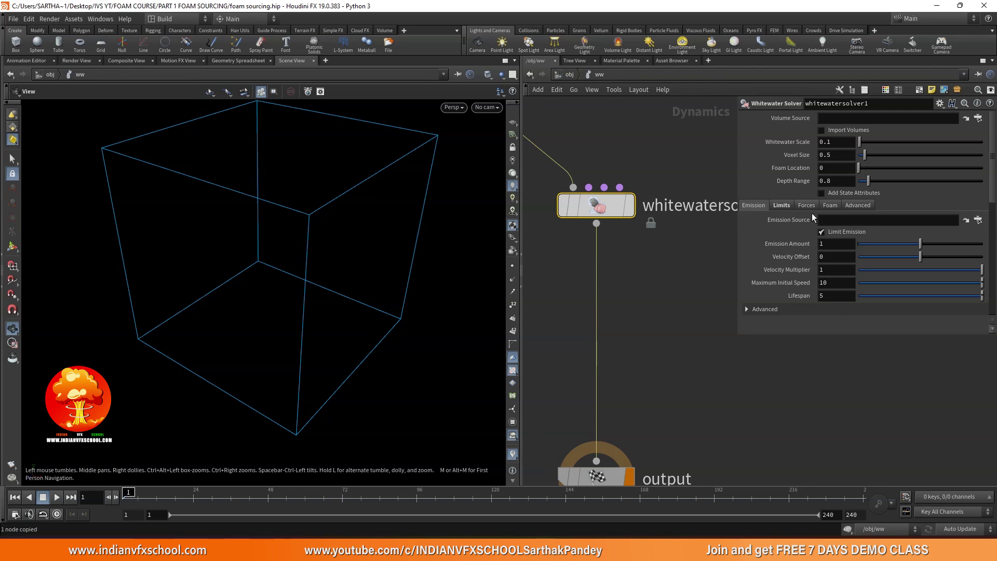
pyautogui.click(842, 220)
pyautogui.hotkey('ctrl', 'v')
pyautogui.press('Return')
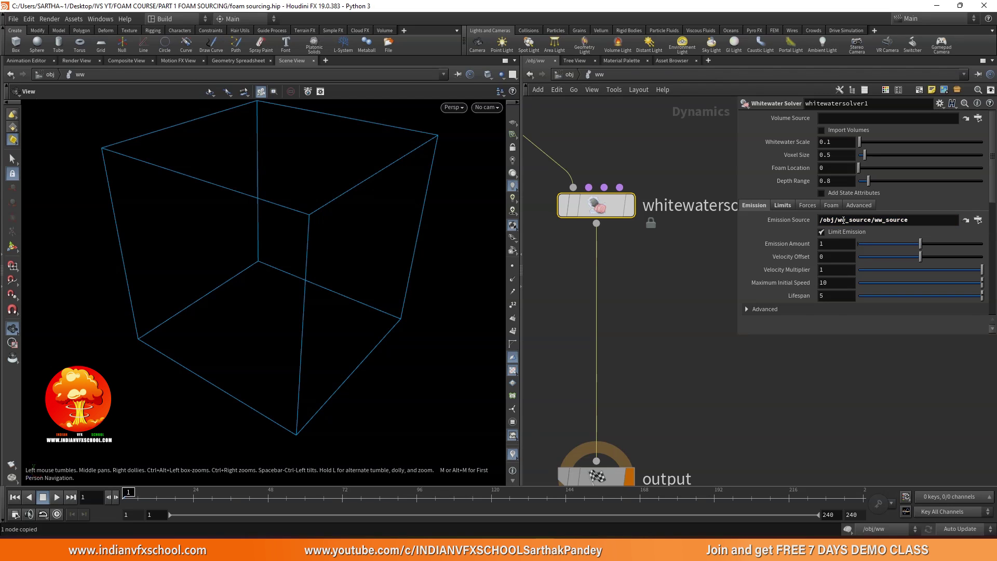
# Step: Play the simulation briefly, then stop and return to frame 1
pyautogui.click(56, 497)
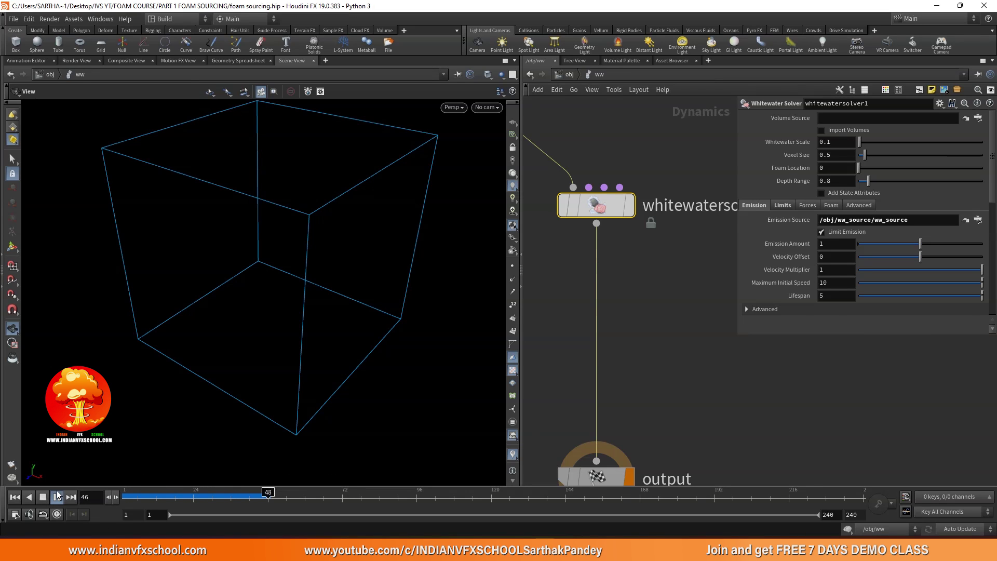
pyautogui.click(44, 497)
pyautogui.click(14, 497)
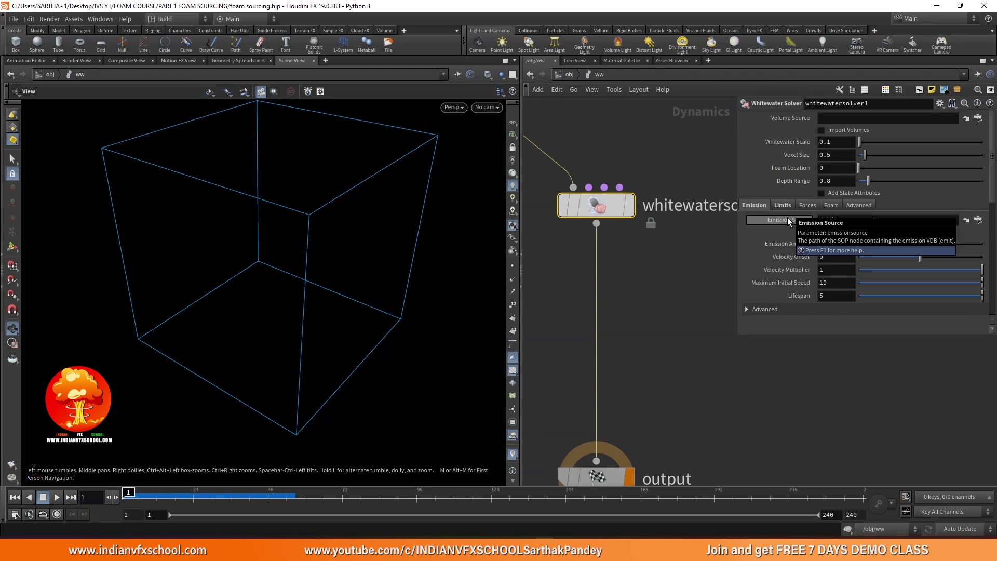
# Step: Change vdbfromparticles1's Fog VDB name from density to emit and check ww_source's info
pyautogui.click(568, 75)
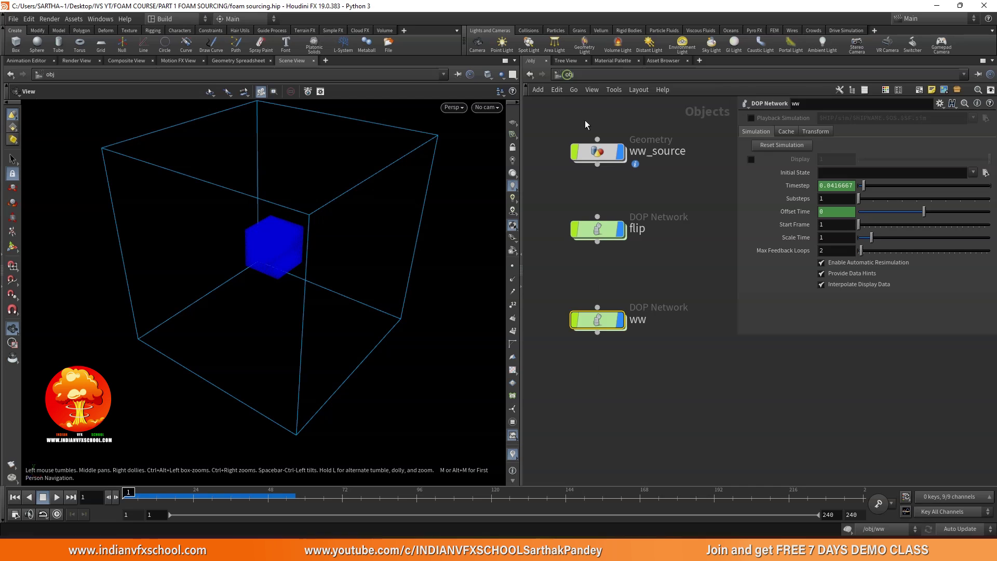
pyautogui.doubleClick(603, 149)
pyautogui.scroll(3, 622, 239)
pyautogui.click(602, 267)
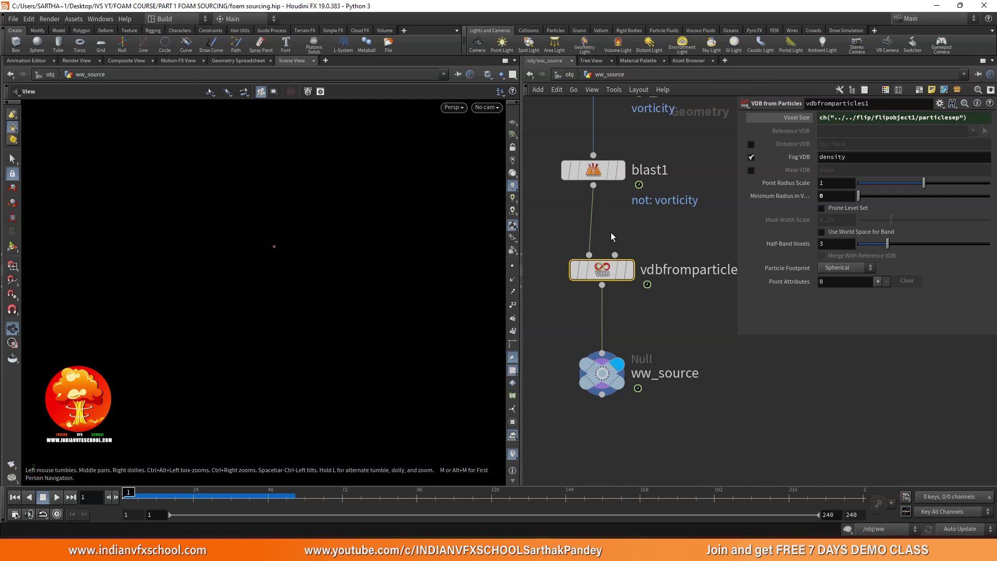
pyautogui.moveTo(613, 239); pyautogui.dragTo(583, 250, button='middle')
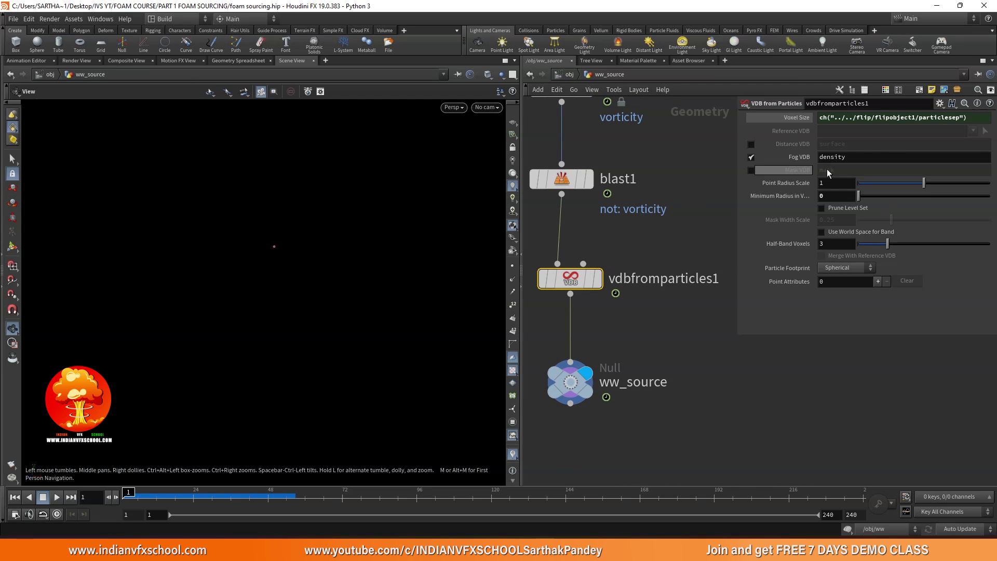
pyautogui.doubleClick(871, 157)
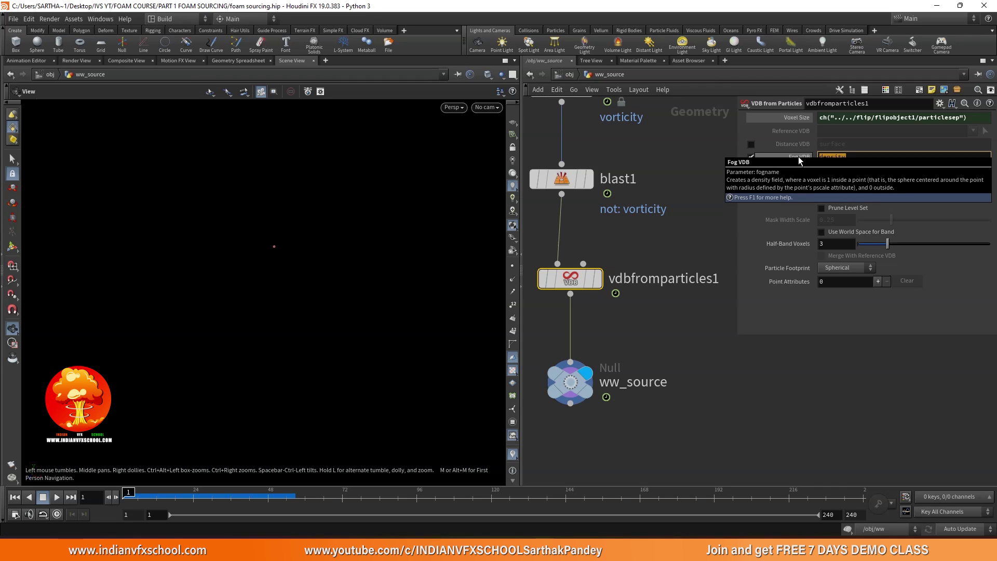
pyautogui.write('e')
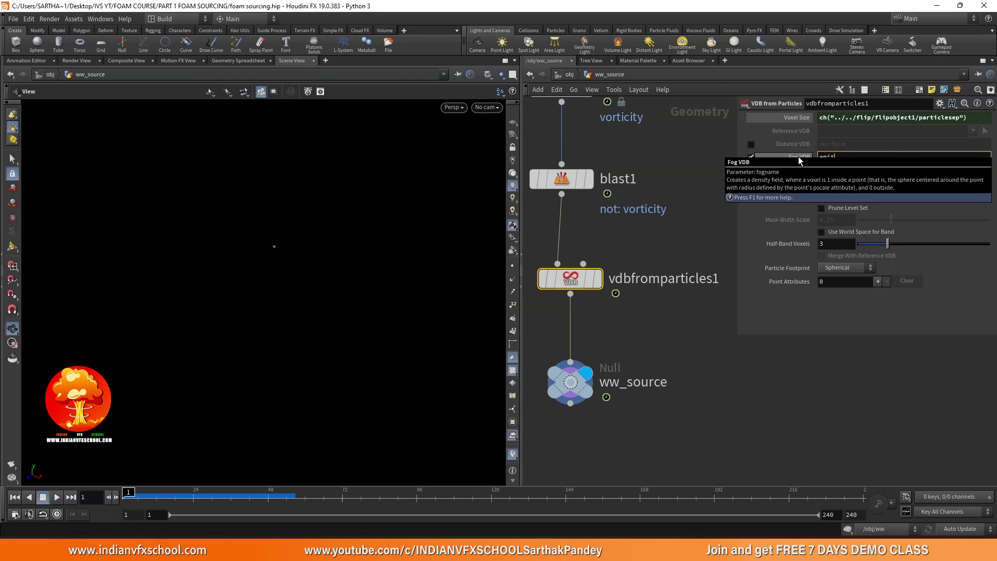
pyautogui.write('mit')
pyautogui.press('Return')
pyautogui.moveTo(520, 380); pyautogui.dragTo(575, 345, button='middle')
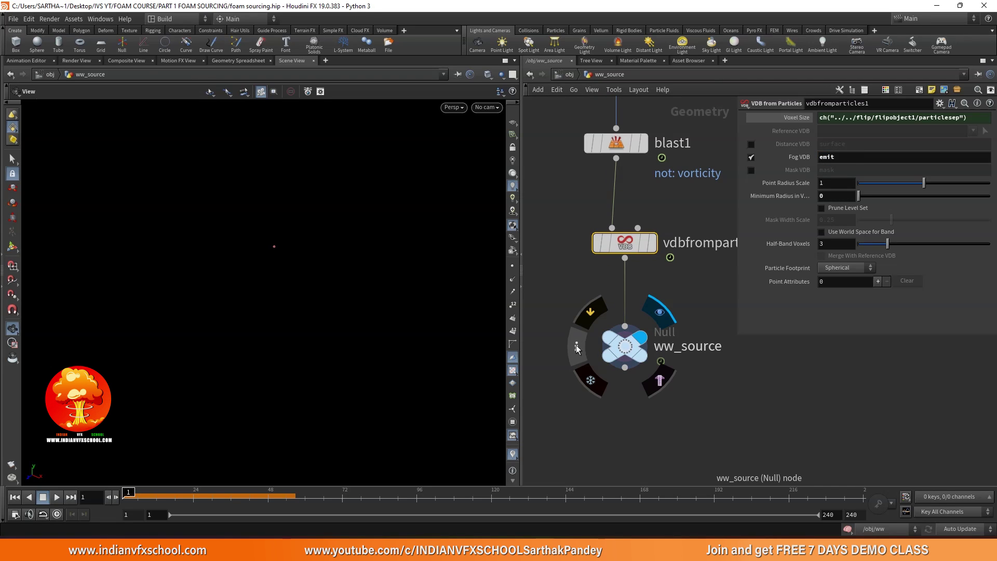
pyautogui.click(576, 346)
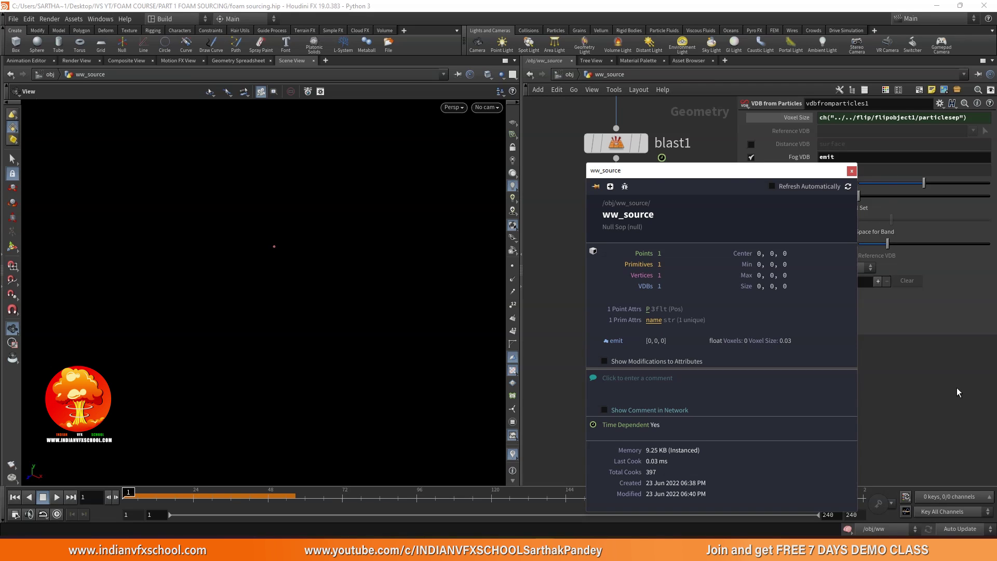
pyautogui.scroll(-4, 768, 407)
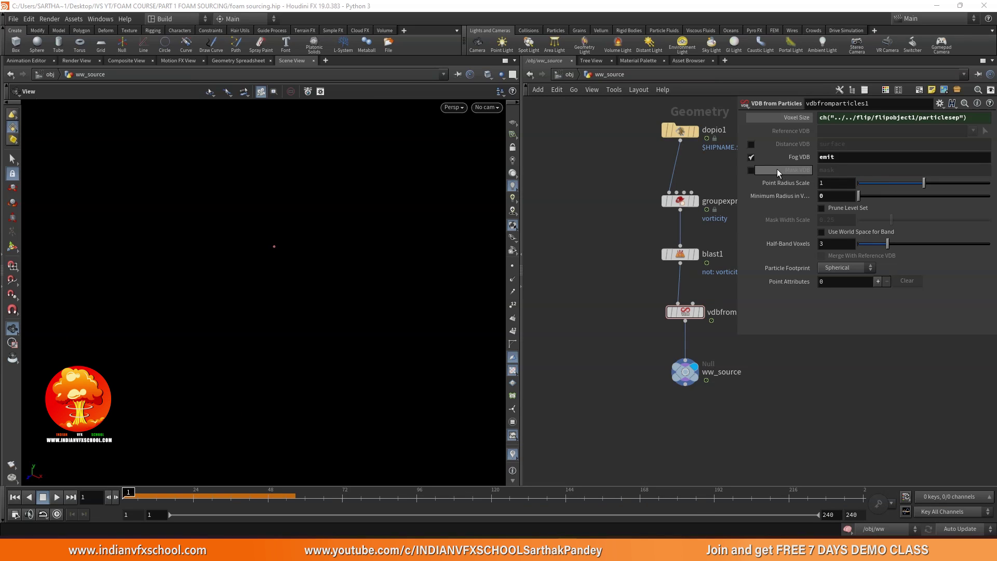
# Step: Add a Whitewater Source node wired from dopio1 and inspect its info
pyautogui.moveTo(681, 137); pyautogui.dragTo(549, 216)
pyautogui.press('Tab')
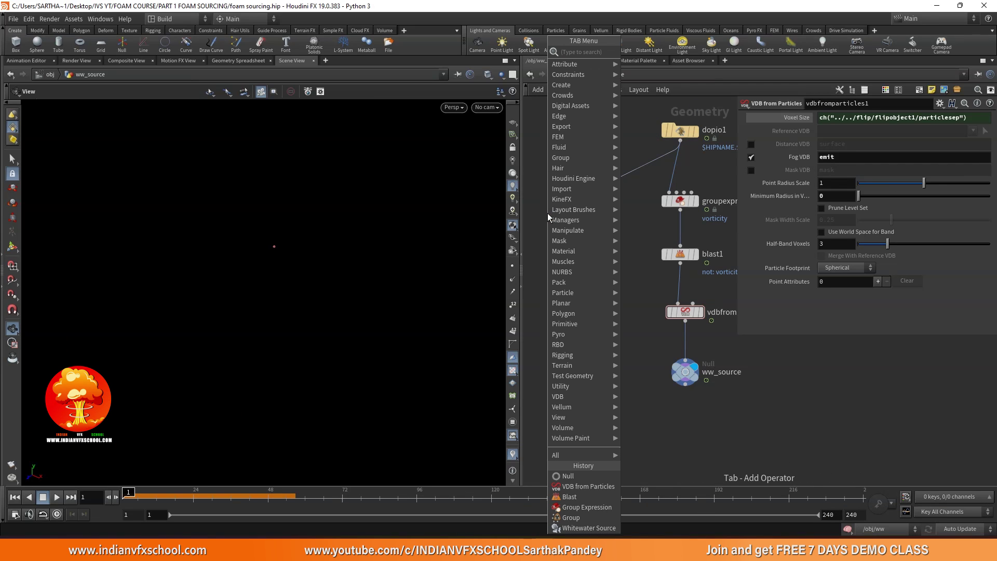
pyautogui.write('ww')
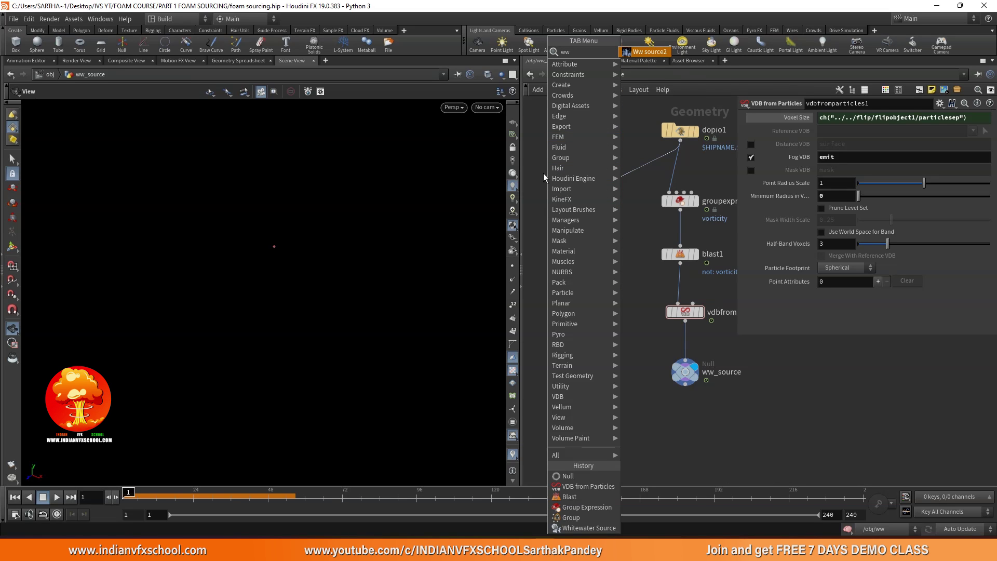
pyautogui.press('Escape')
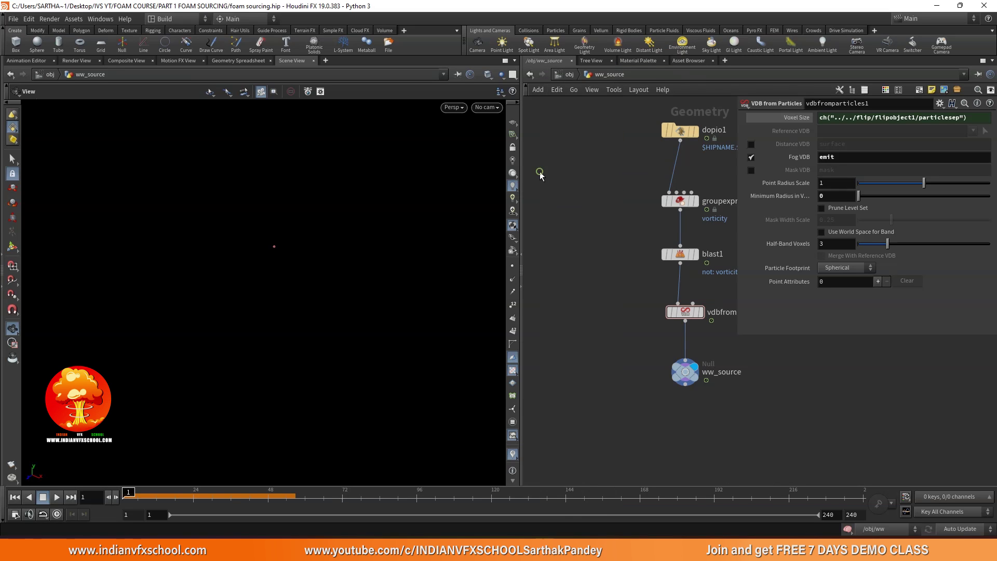
pyautogui.press('Tab')
pyautogui.write('wh')
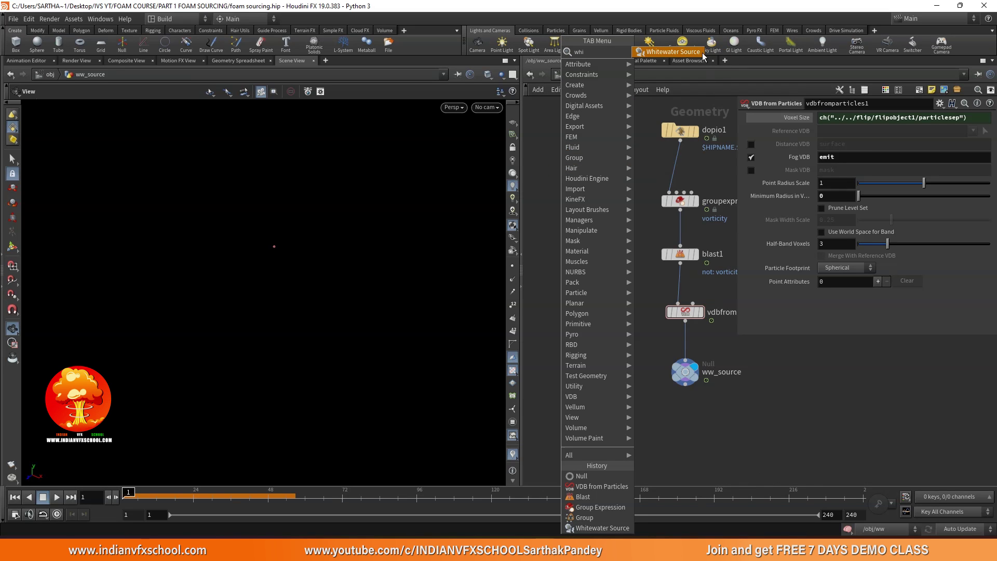
pyautogui.press('Return')
pyautogui.click(585, 202)
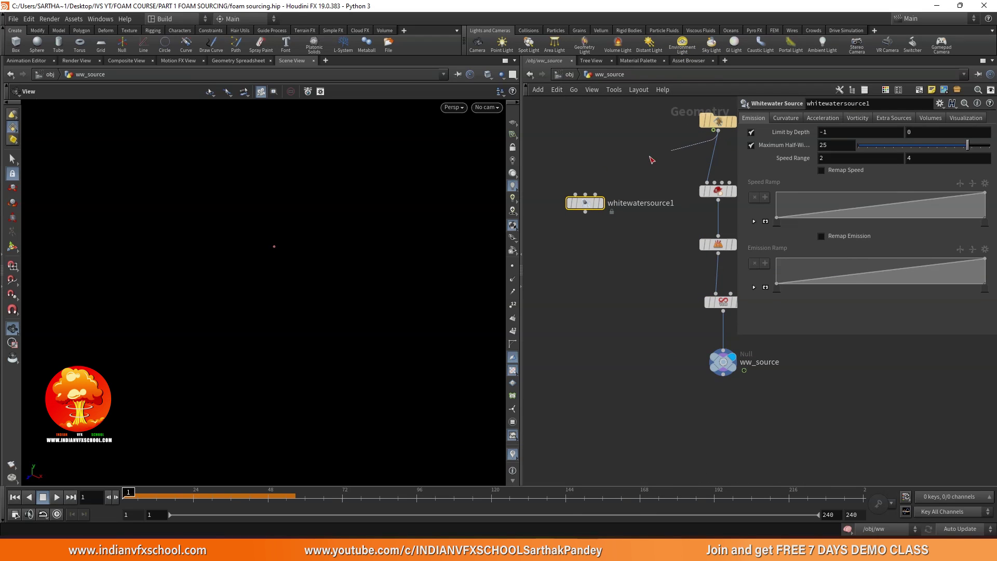
pyautogui.moveTo(718, 132); pyautogui.dragTo(575, 195)
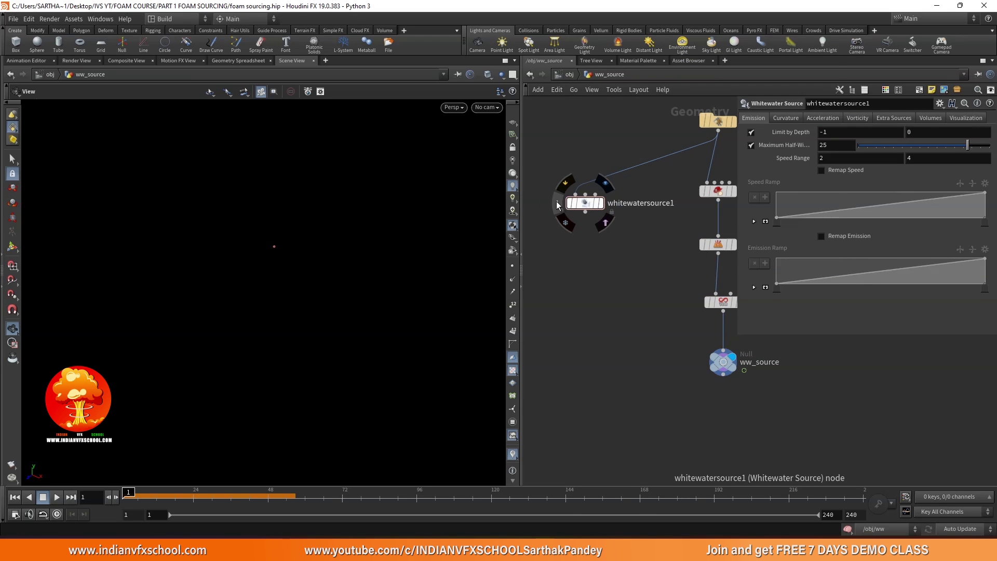
pyautogui.middleClick(556, 202)
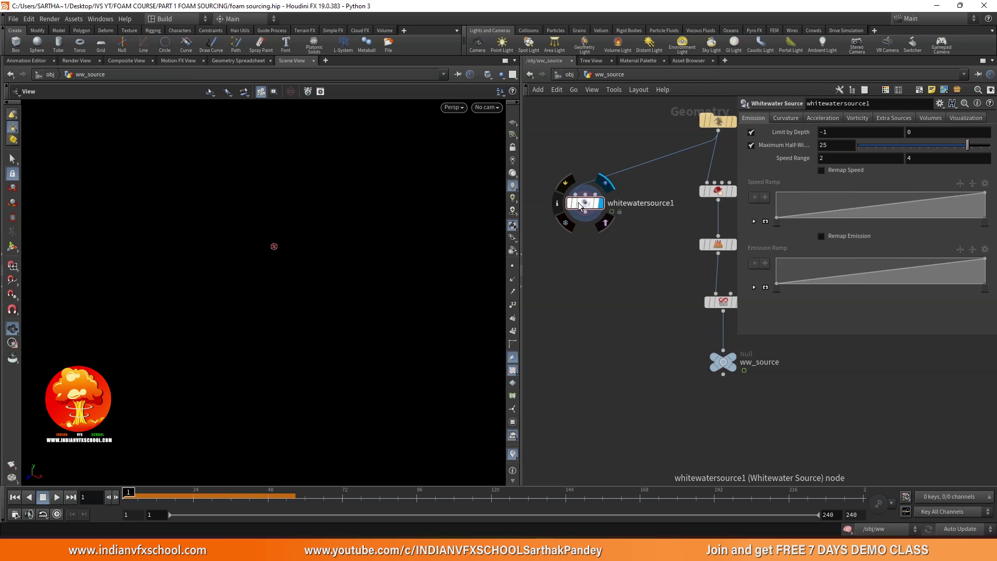
pyautogui.click(557, 203)
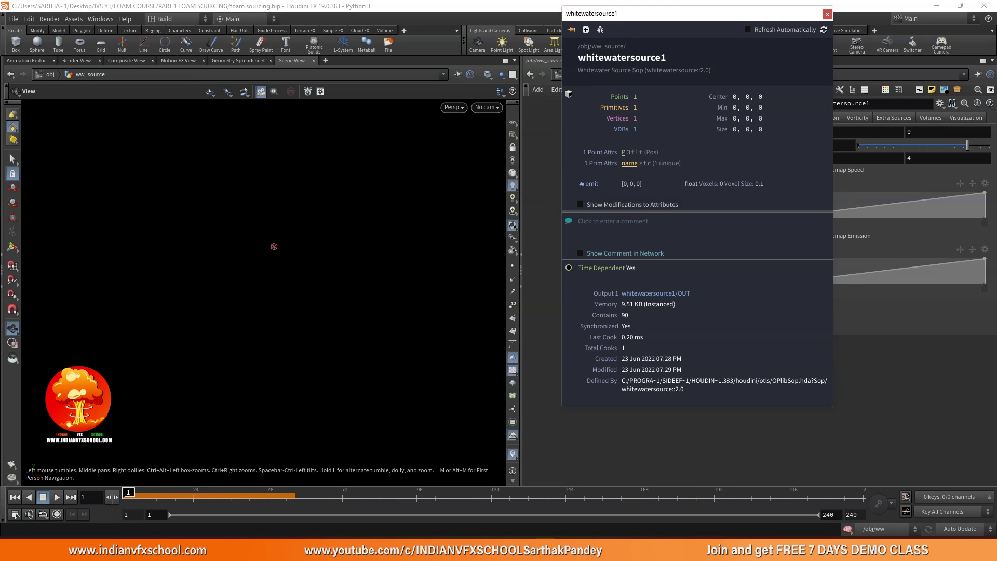
# Step: Delete whitewatersource1 and scrub to frame 45 to preview the ww_source emit volume
pyautogui.moveTo(582, 206)
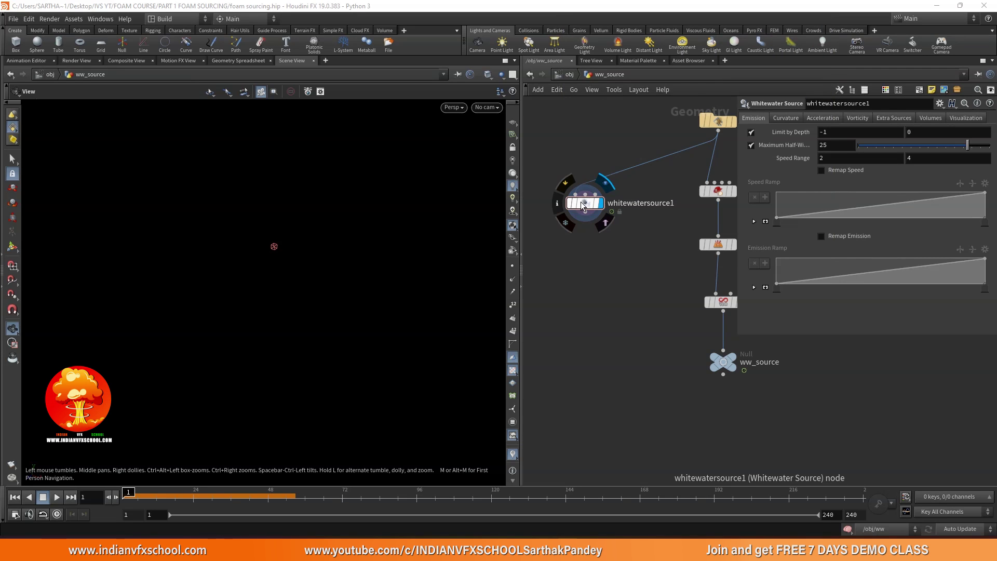
pyautogui.press('Delete')
pyautogui.scroll(3, 630, 311)
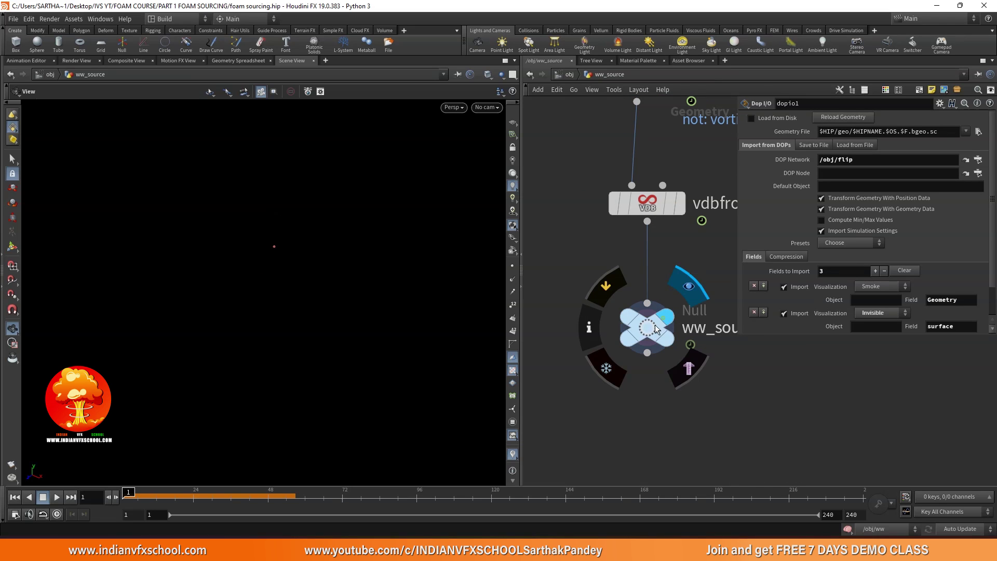
pyautogui.click(653, 333)
pyautogui.moveTo(130, 496); pyautogui.dragTo(259, 496)
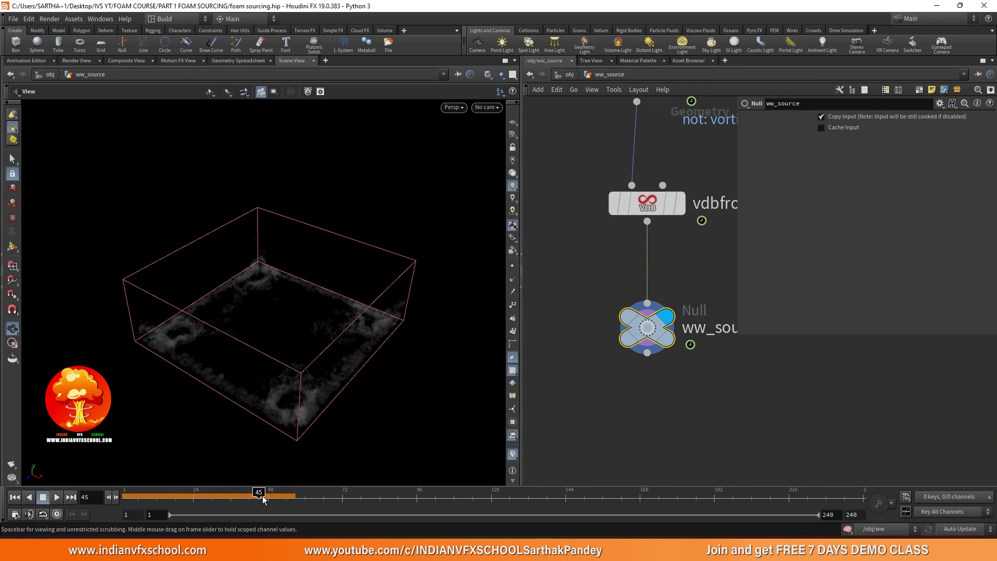
pyautogui.click(565, 75)
# Step: Inside ww, rewind and play the foam simulation up to frame 201
pyautogui.doubleClick(589, 441)
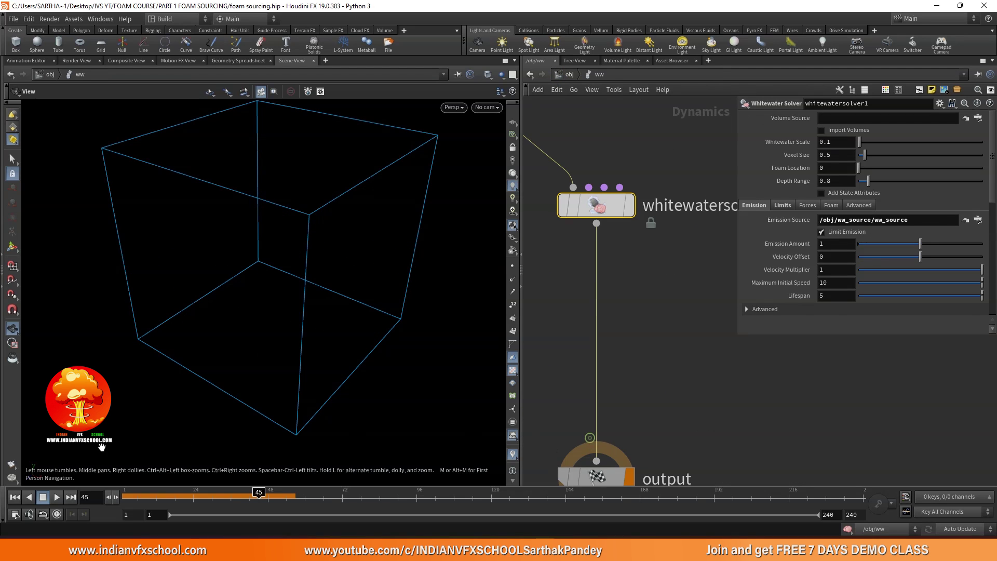
pyautogui.click(18, 497)
pyautogui.click(56, 497)
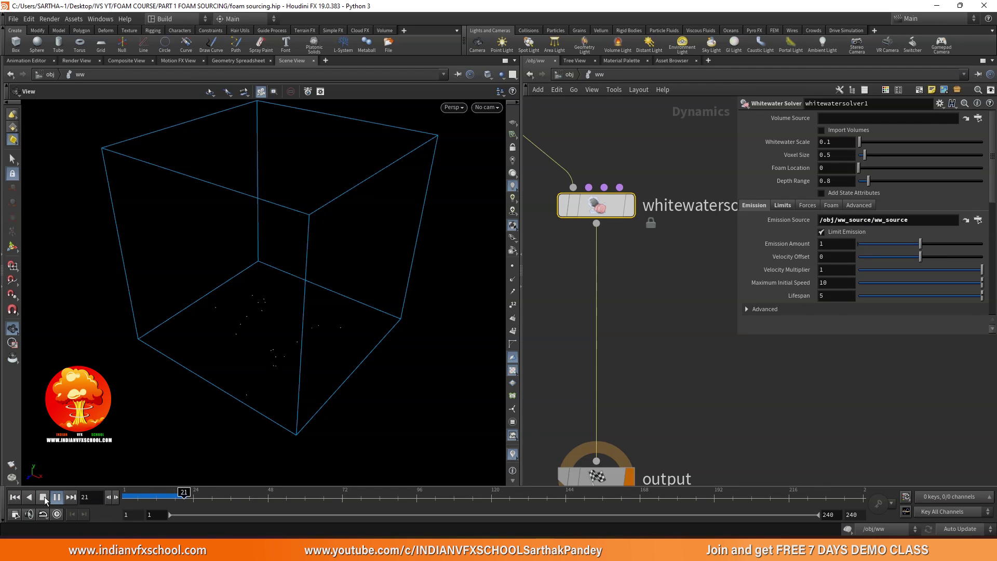
pyautogui.moveTo(201, 400); pyautogui.dragTo(278, 286)
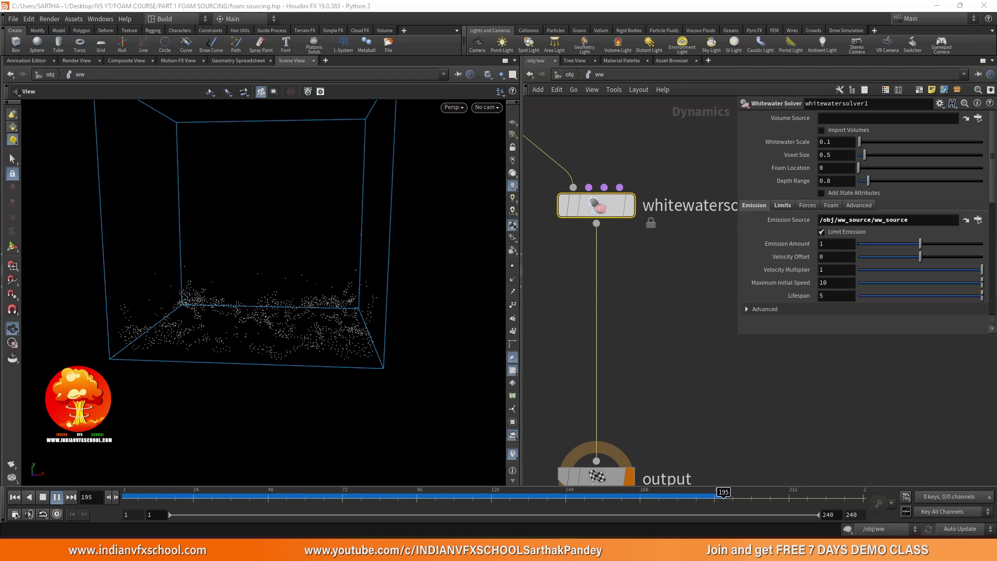
pyautogui.click(43, 497)
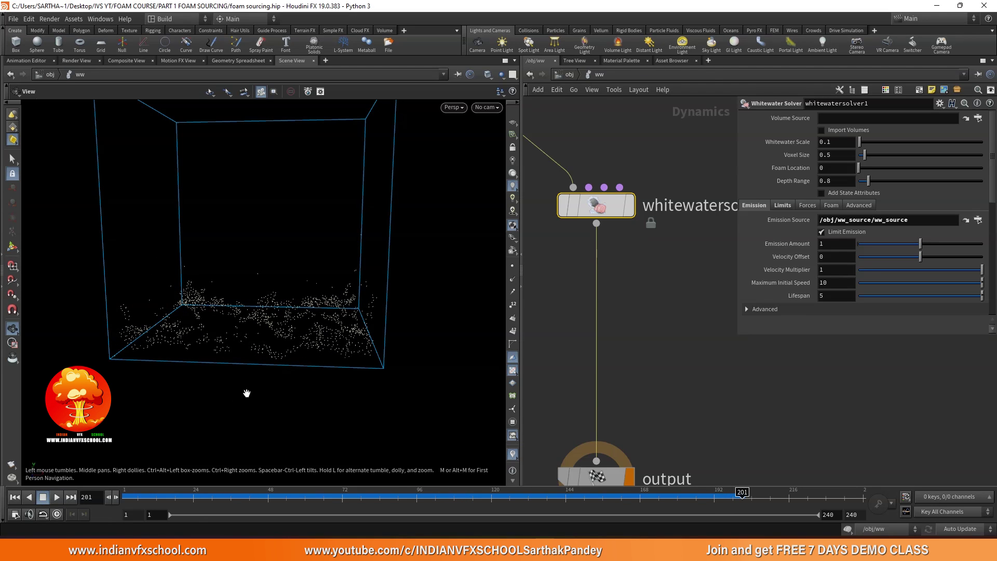
pyautogui.moveTo(245, 394); pyautogui.dragTo(238, 360)
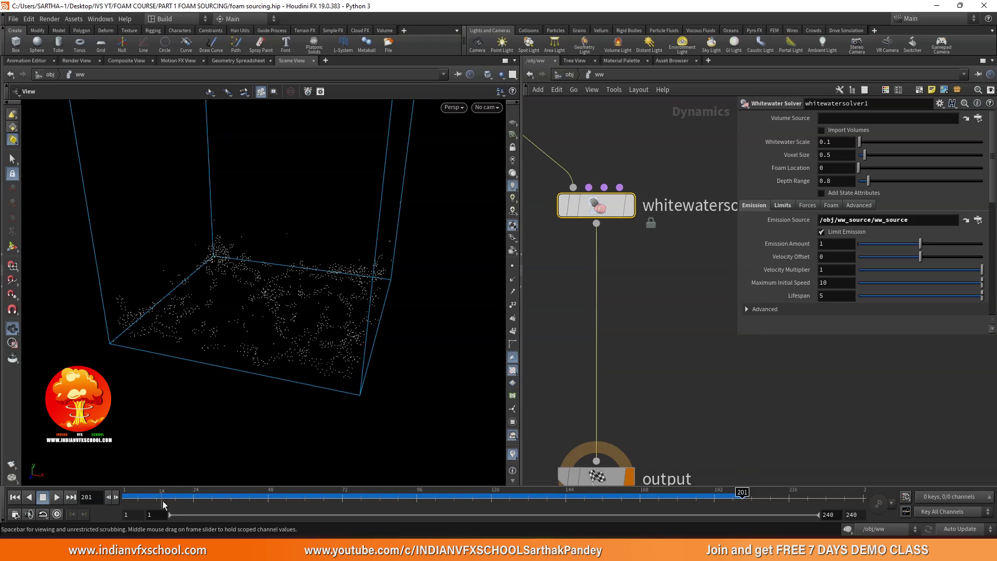
pyautogui.moveTo(184, 497)
pyautogui.mouseDown()
pyautogui.moveTo(601, 501)
pyautogui.moveTo(169, 498)
pyautogui.moveTo(296, 504)
pyautogui.mouseUp()
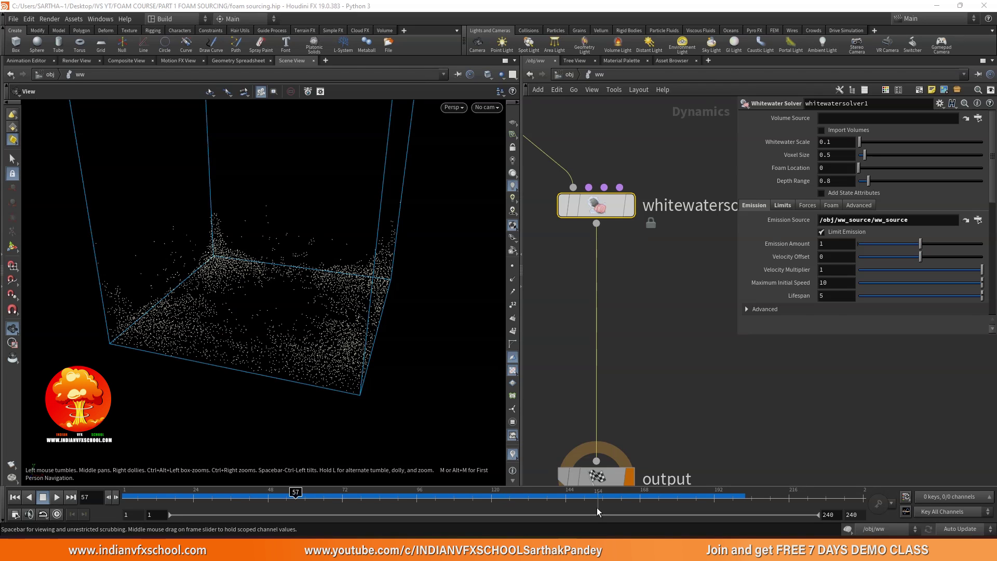
pyautogui.moveTo(280, 292); pyautogui.dragTo(296, 299)
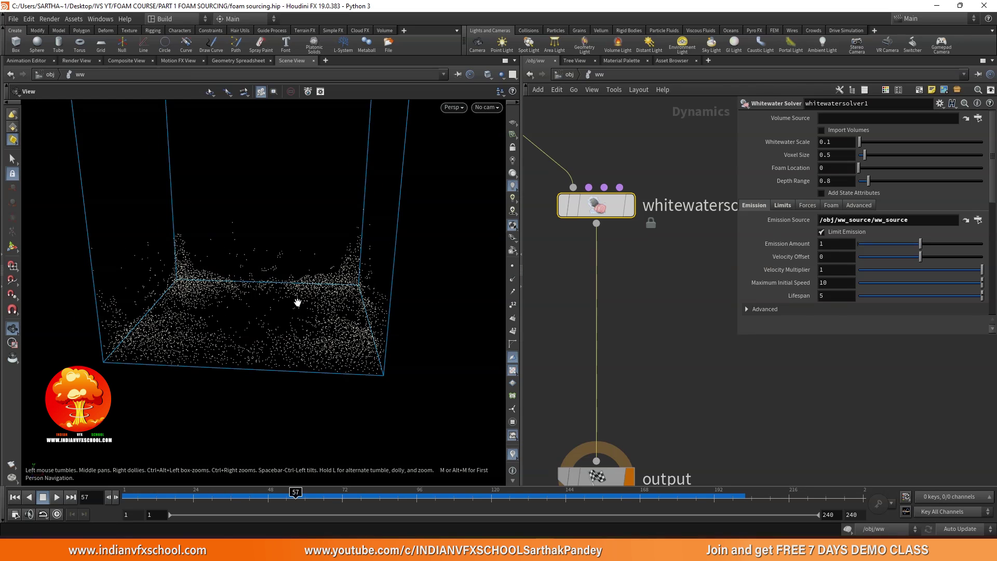
pyautogui.moveTo(173, 493); pyautogui.dragTo(373, 497)
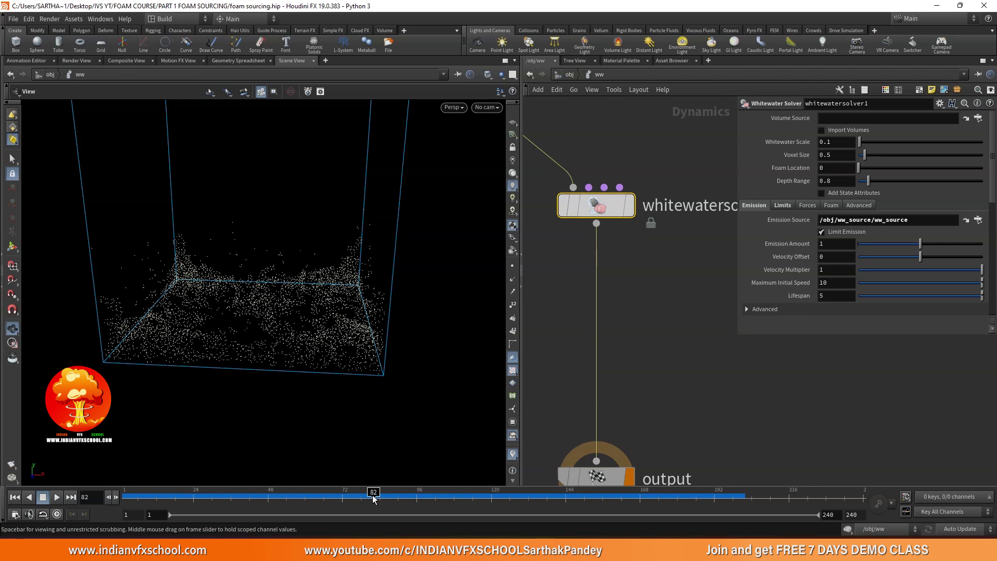
pyautogui.moveTo(373, 498)
pyautogui.mouseDown()
pyautogui.moveTo(326, 513)
pyautogui.moveTo(241, 501)
pyautogui.moveTo(436, 499)
pyautogui.moveTo(364, 500)
pyautogui.mouseUp()
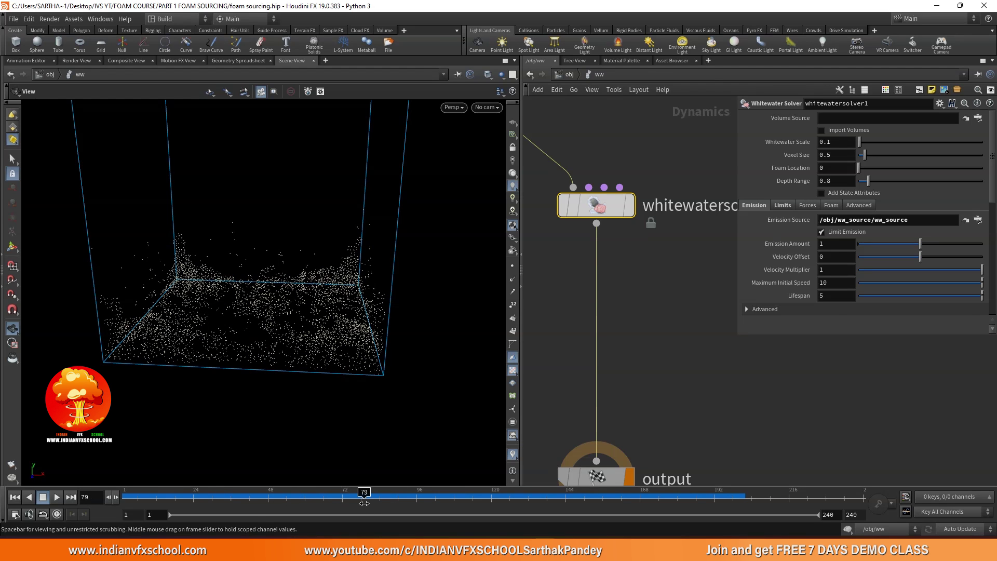
pyautogui.doubleClick(623, 212)
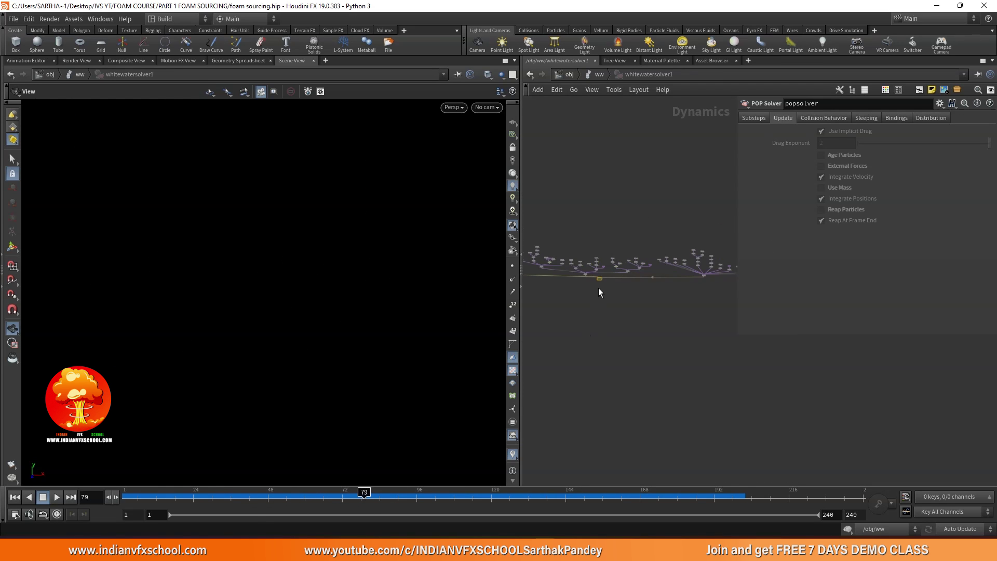
pyautogui.doubleClick(631, 217)
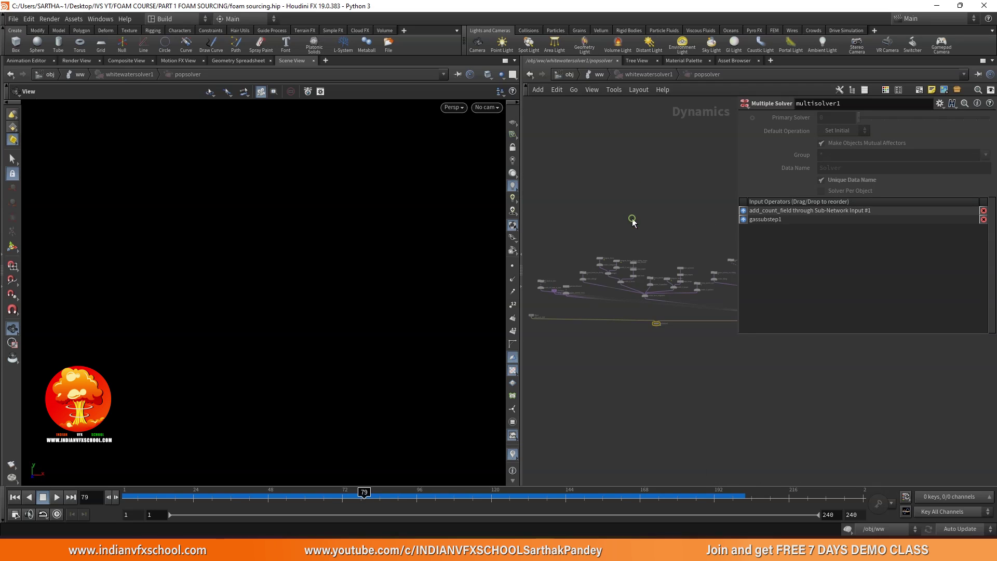
pyautogui.scroll(10, 619, 239)
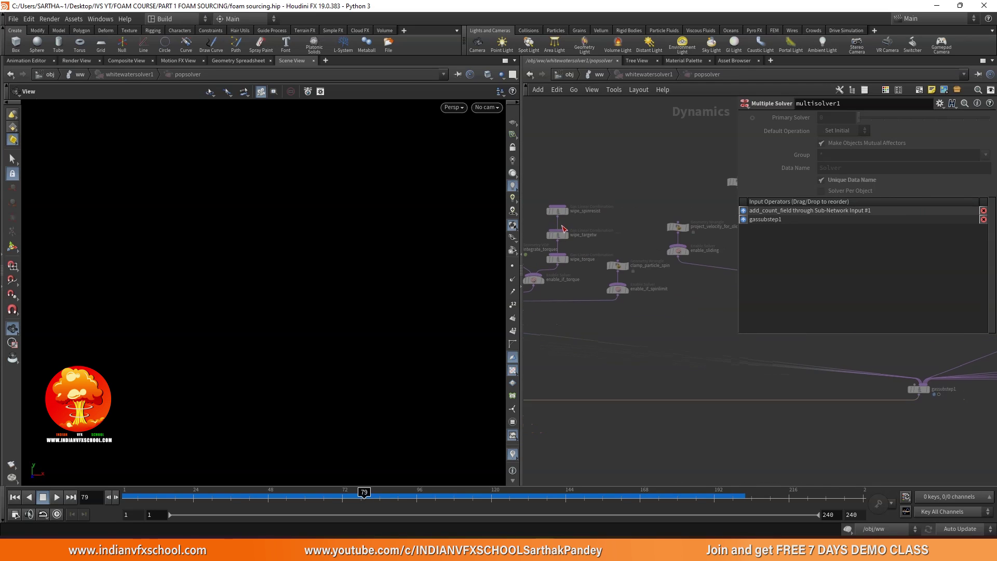
pyautogui.moveTo(631, 194); pyautogui.dragTo(564, 199, button='middle')
pyautogui.click(599, 74)
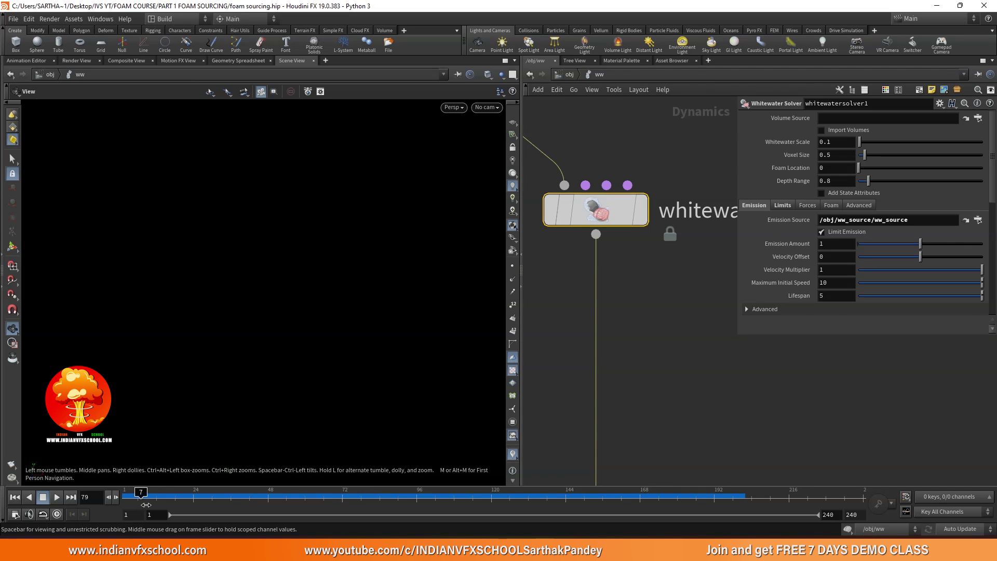
# Step: Inside ww_source, add a new Null wired from dopio1's output
pyautogui.click(569, 74)
pyautogui.doubleClick(600, 156)
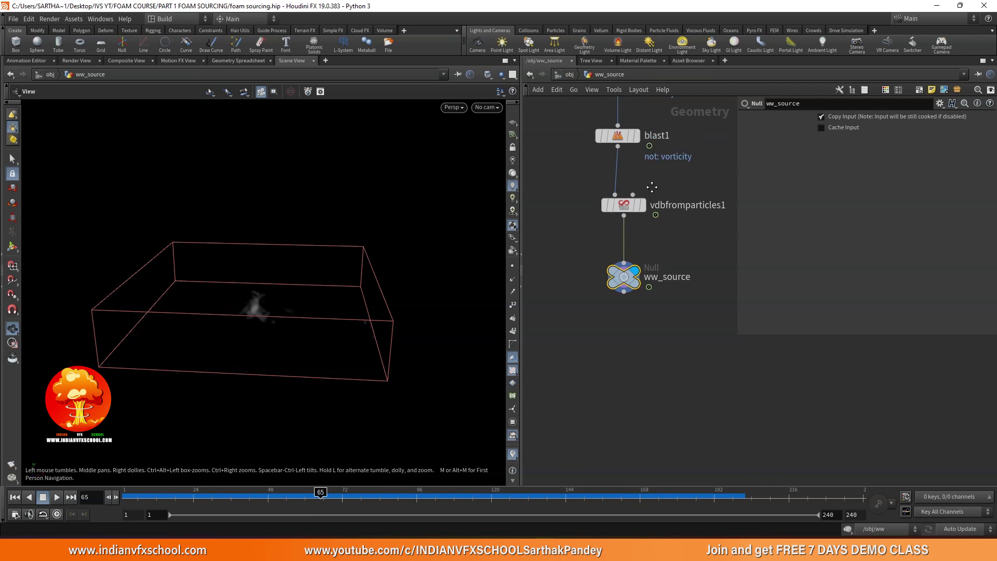
pyautogui.scroll(-3, 639, 197)
pyautogui.click(566, 159)
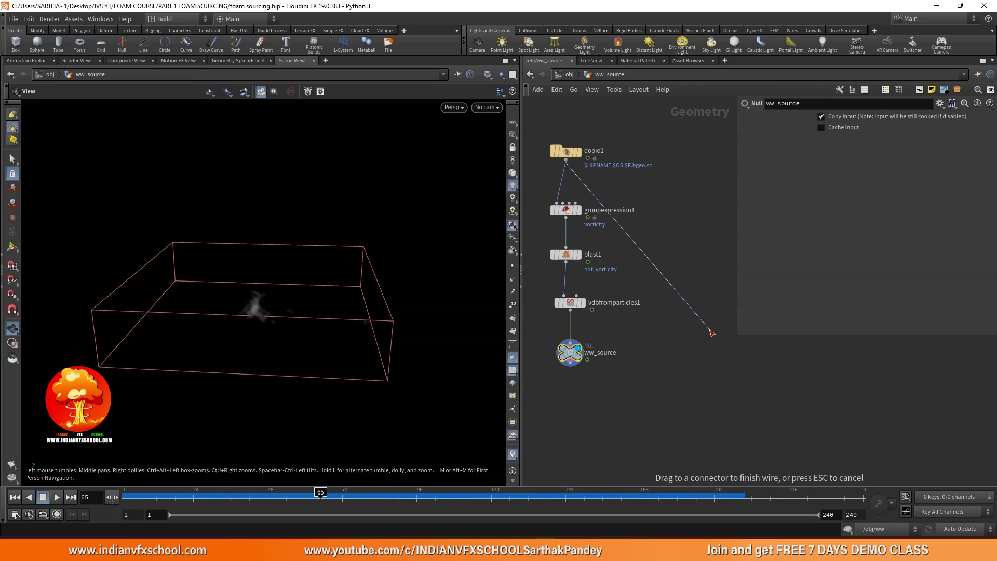
pyautogui.click(709, 329)
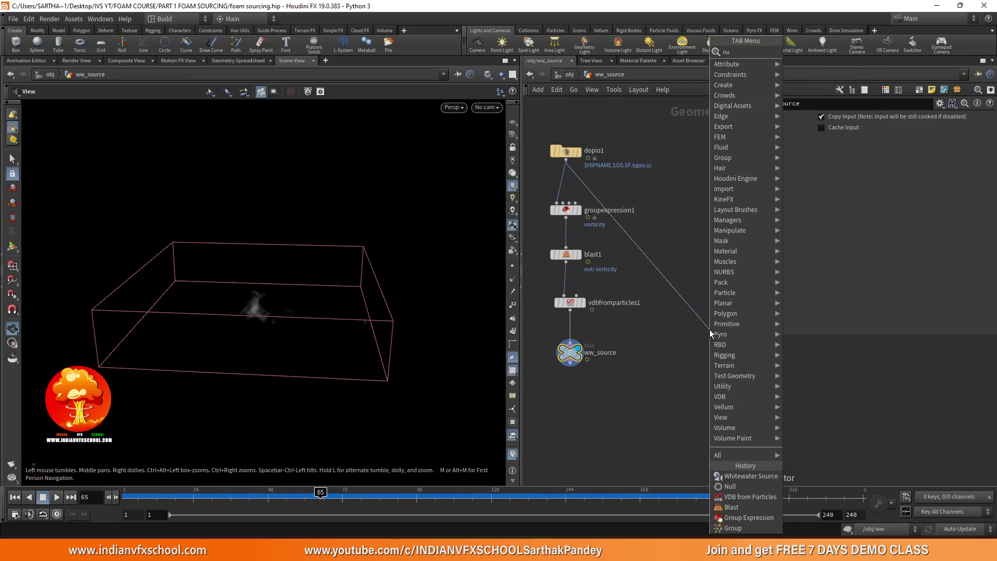
pyautogui.press('Escape')
pyautogui.click(703, 347)
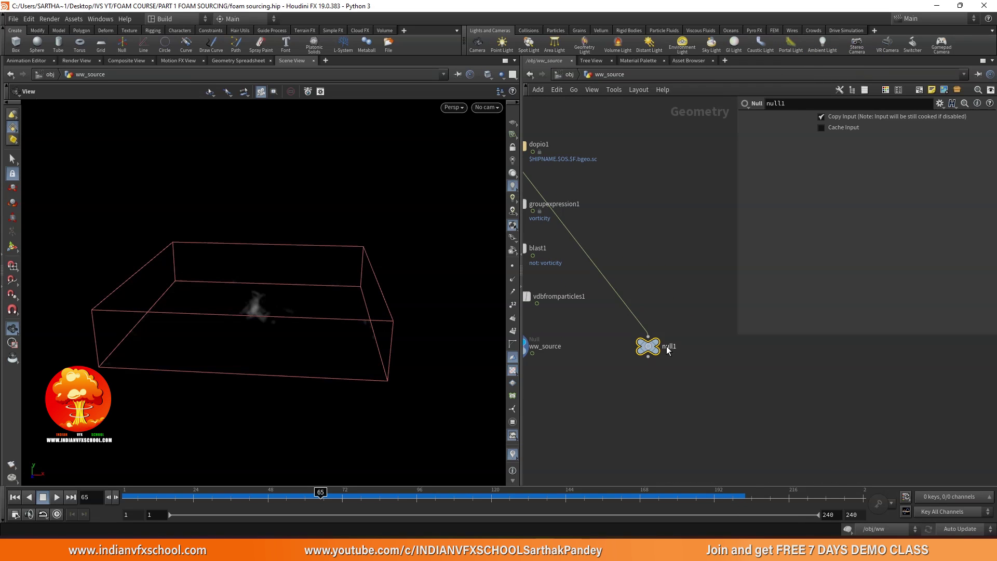
# Step: Rename the new null to ww_vel
pyautogui.doubleClick(669, 346)
pyautogui.press('BackSpace')
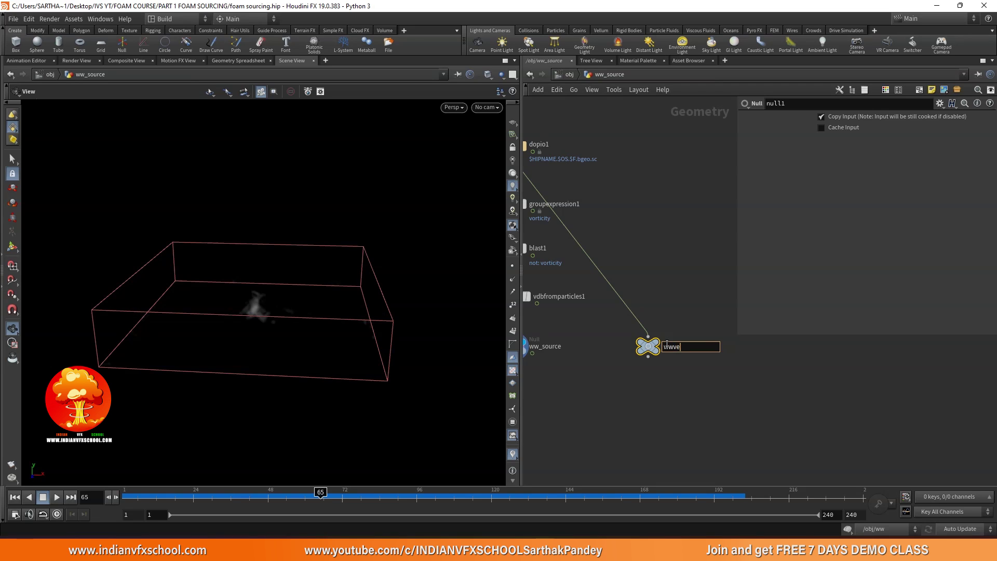
pyautogui.write('wwvel')
pyautogui.press('Return')
pyautogui.doubleClick(676, 349)
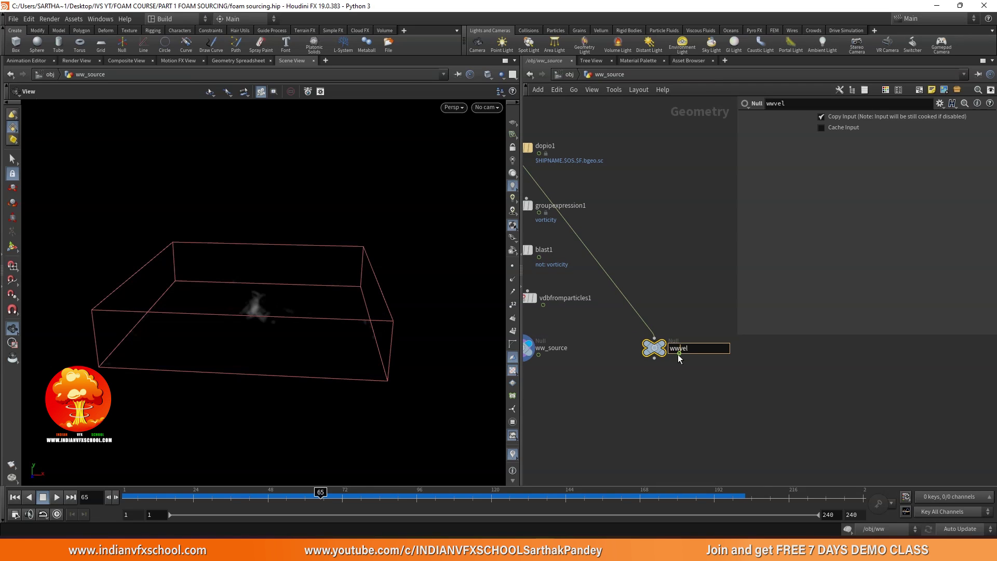
pyautogui.write('_')
pyautogui.press('Return')
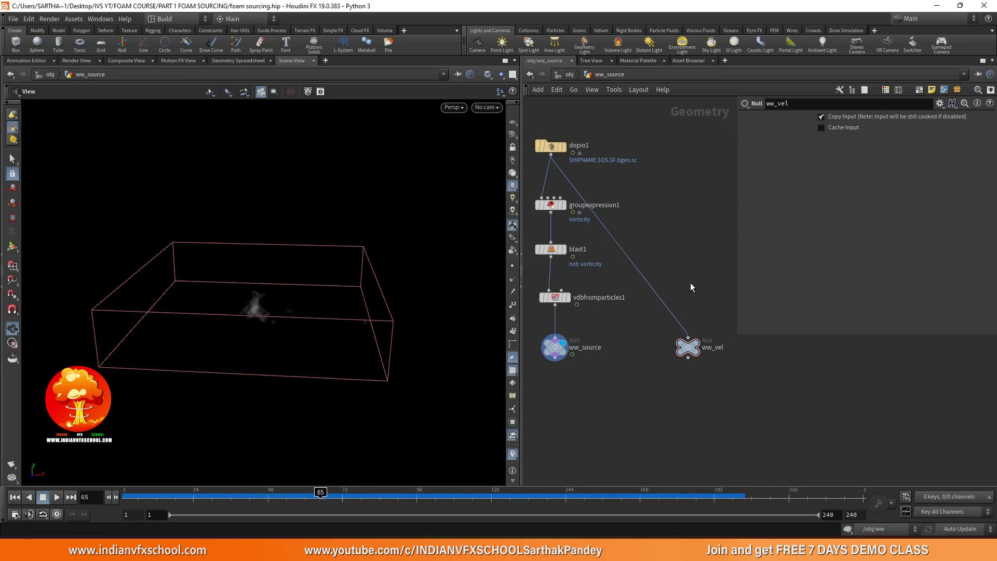
# Step: Display ww_vel and check its surface and vel fields, then copy it and enter ww
pyautogui.hotkey('shift', 's')
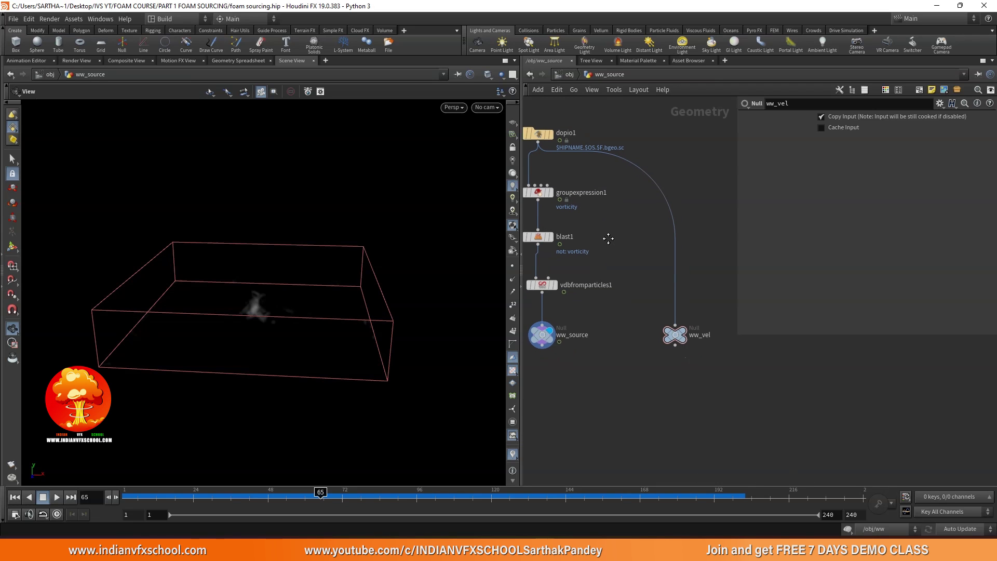
pyautogui.click(646, 328)
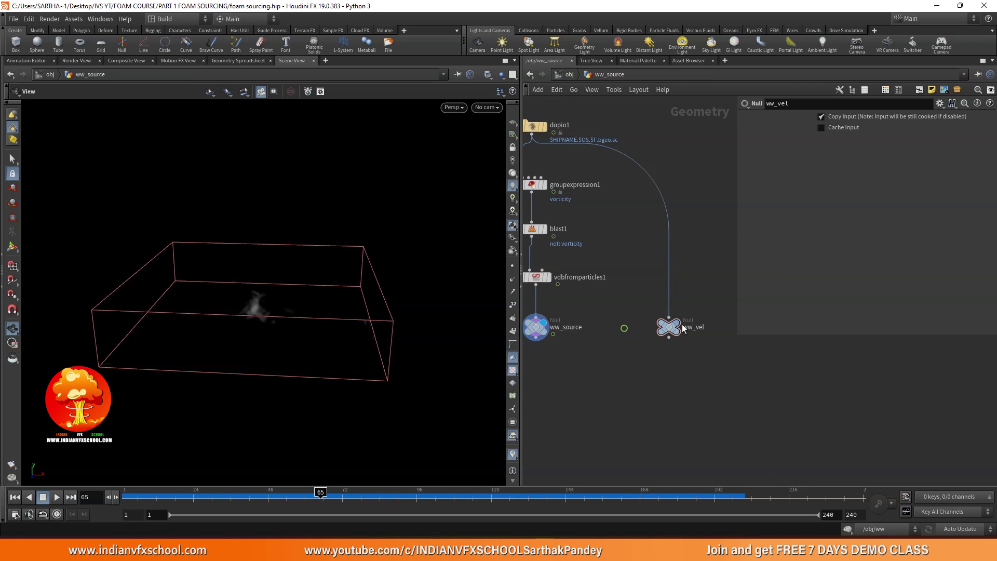
pyautogui.click(679, 323)
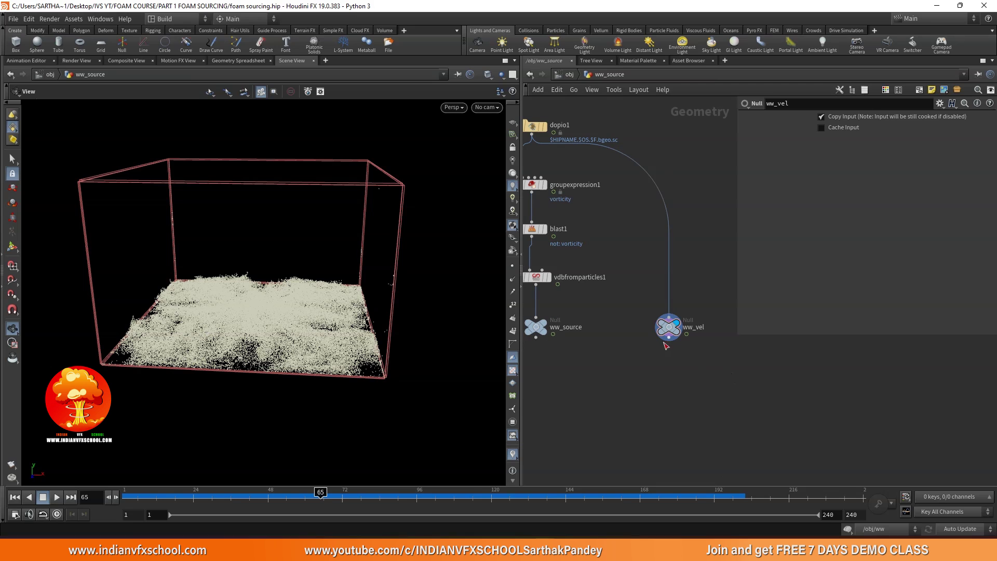
pyautogui.click(646, 327)
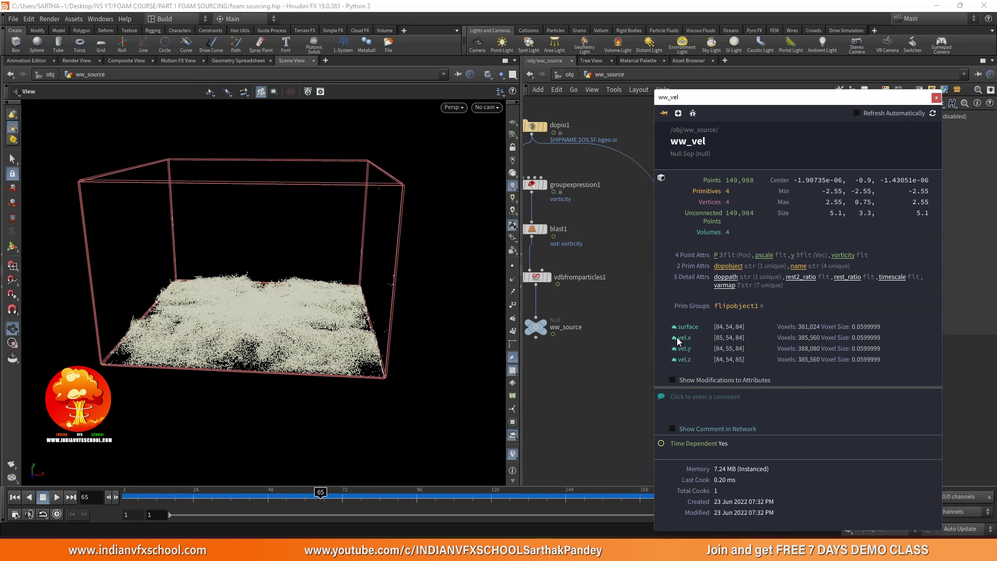
pyautogui.scroll(5, 674, 325)
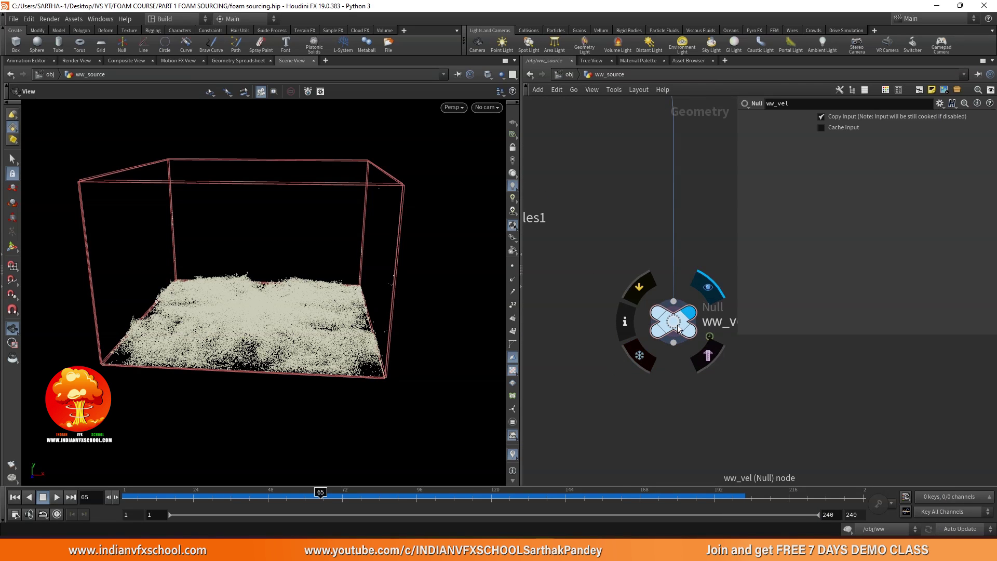
pyautogui.hotkey('ctrl', 'c')
pyautogui.press('u')
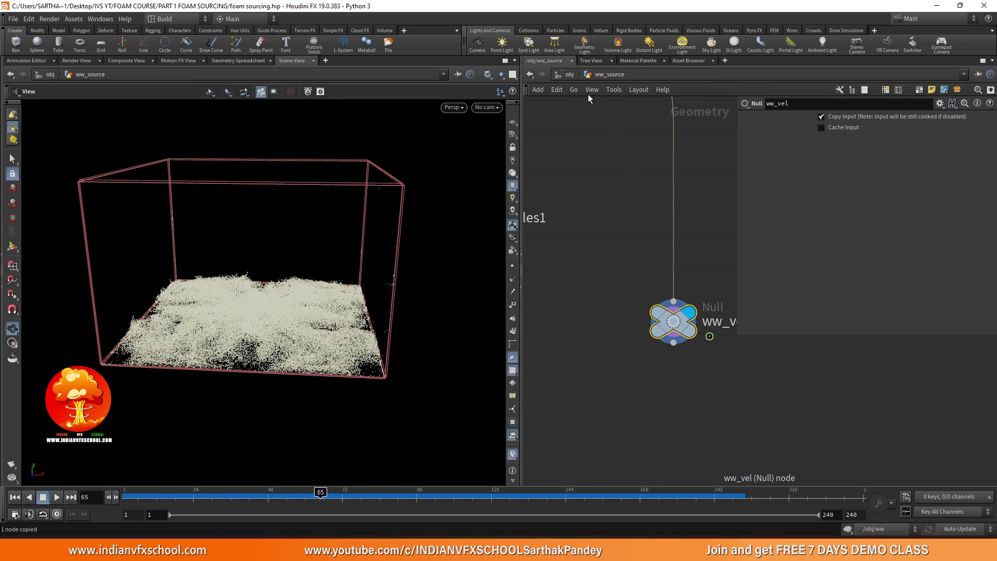
pyautogui.doubleClick(599, 438)
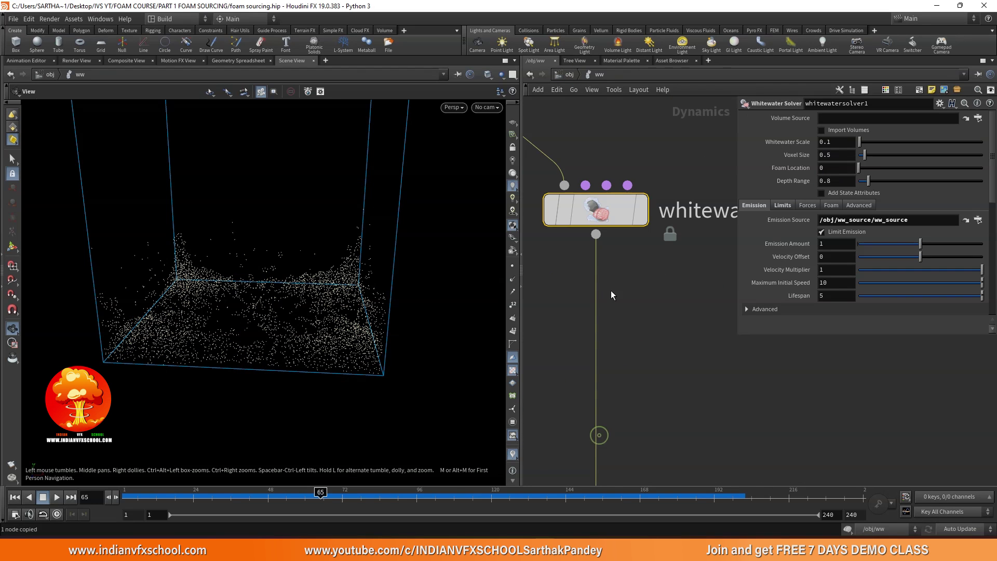
# Step: Set whitewatersolver1's Volume Source to /obj/ww_source/ww_vel
pyautogui.click(847, 117)
pyautogui.hotkey('ctrl', 'v')
pyautogui.press('Return')
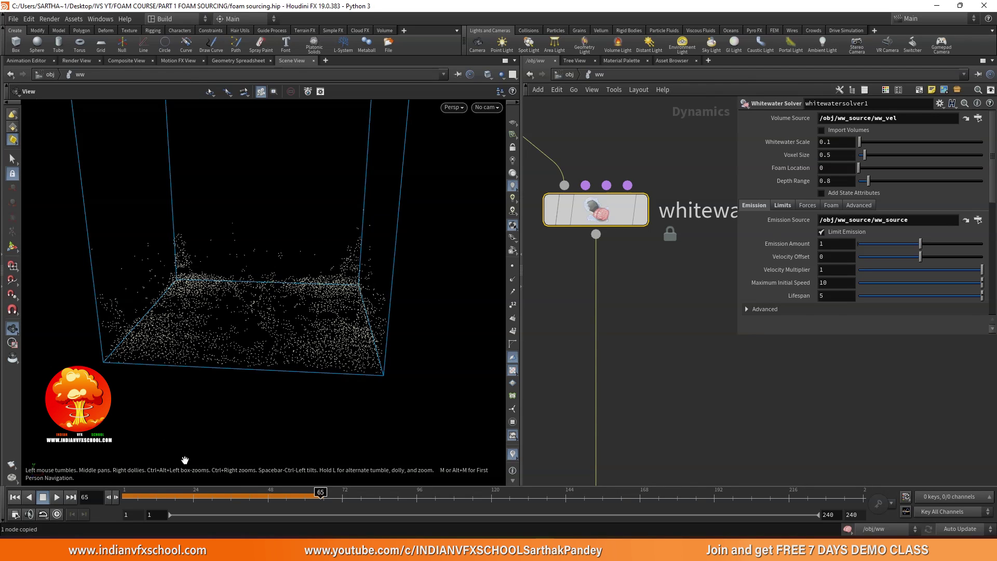
# Step: Rewind and re-simulate the foam to frame 184, then scrub to review it
pyautogui.click(15, 497)
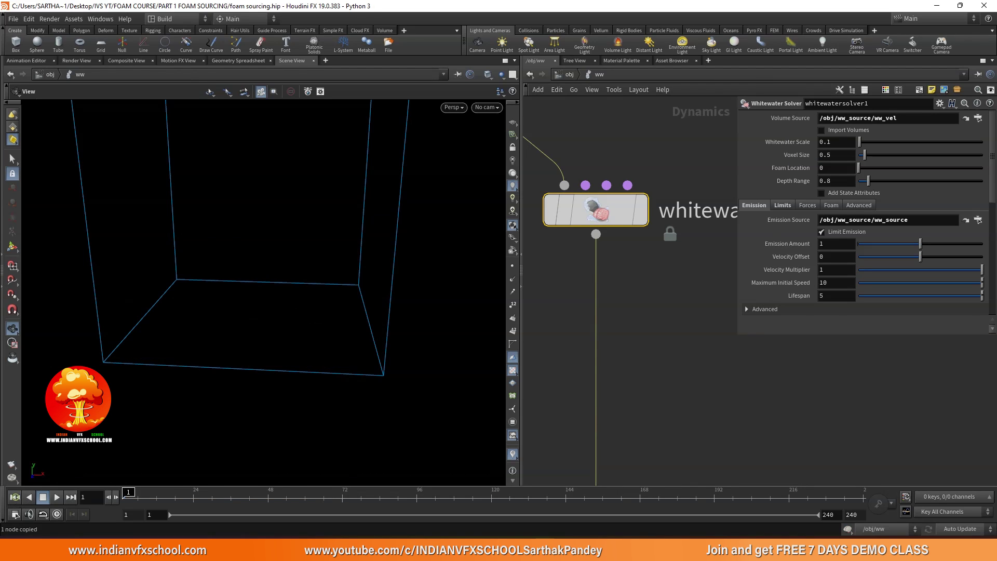
pyautogui.click(58, 497)
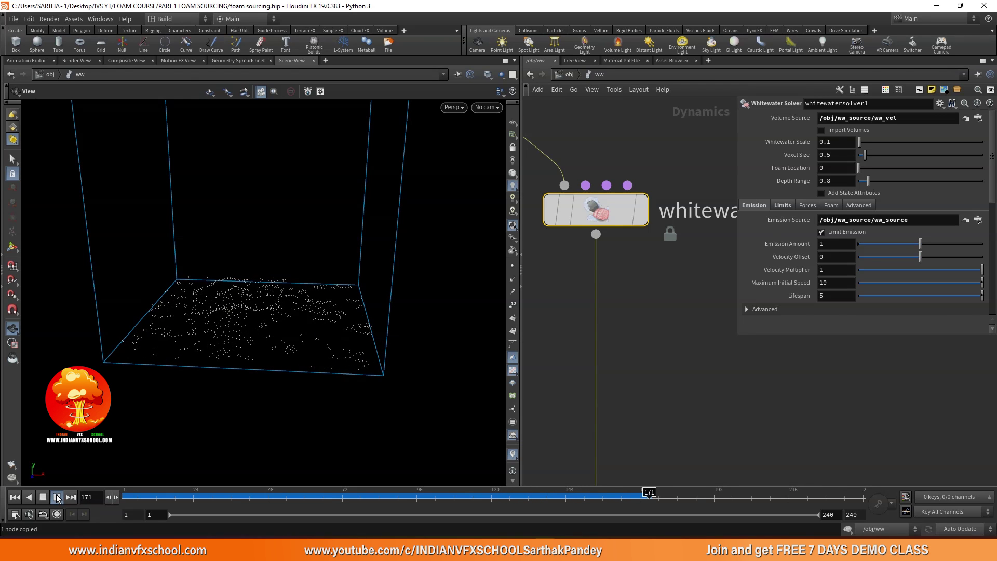
pyautogui.click(57, 497)
pyautogui.moveTo(216, 400); pyautogui.dragTo(333, 348)
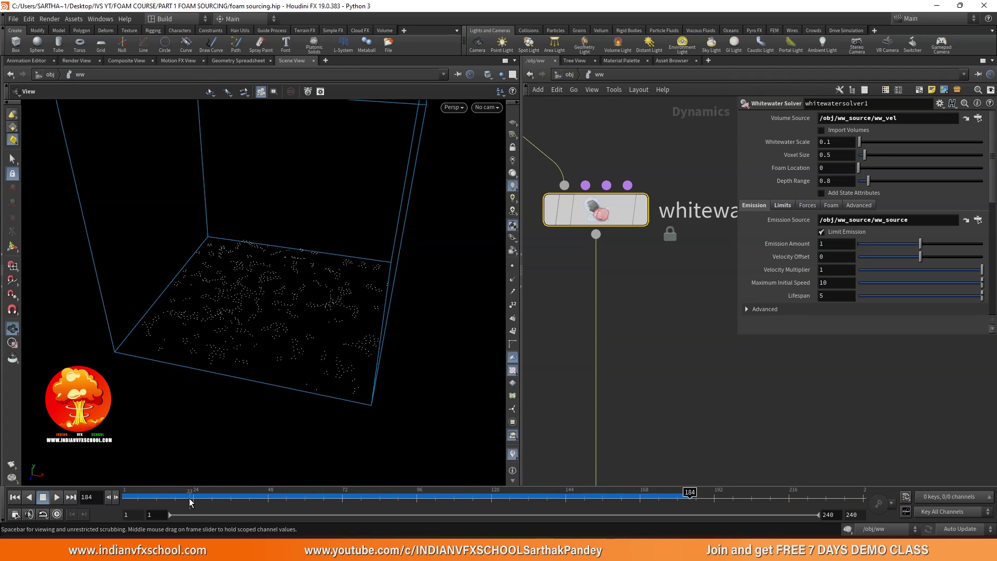
pyautogui.moveTo(190, 499); pyautogui.dragTo(410, 509)
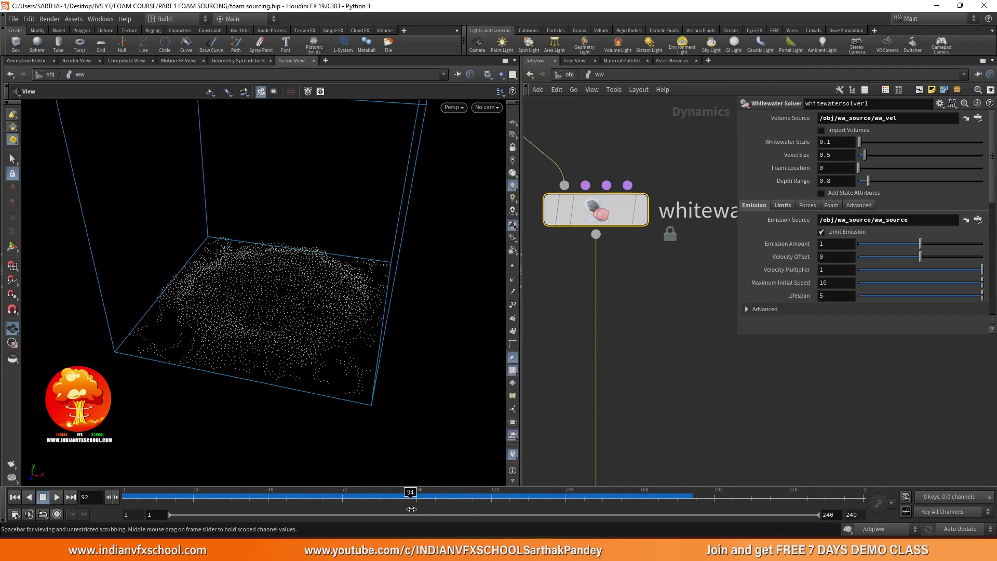
# Step: On whitewatersolver1's Foam settings, rewind to frame 1 and uncheck Enable Density Control
pyautogui.click(836, 203)
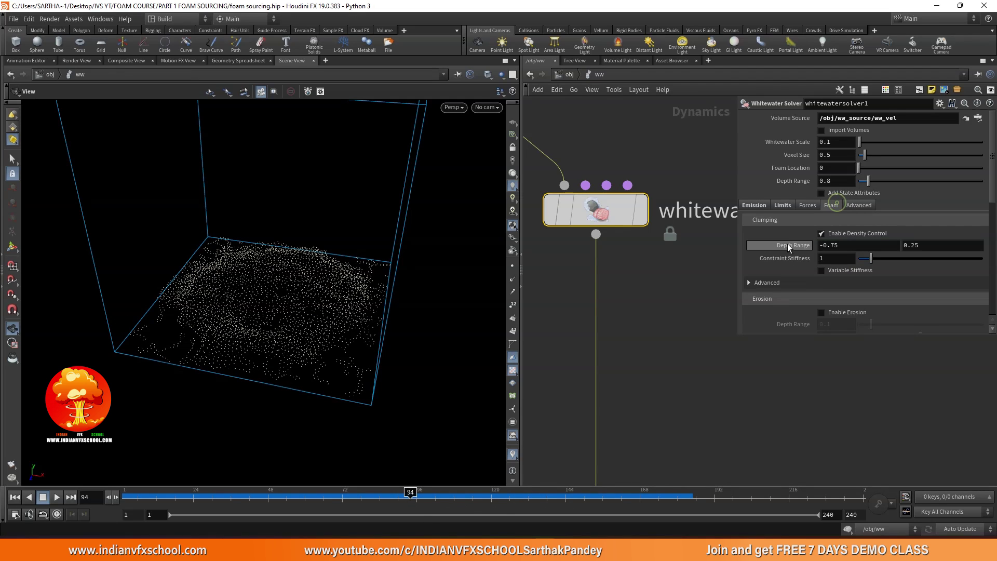
pyautogui.scroll(-8, 787, 244)
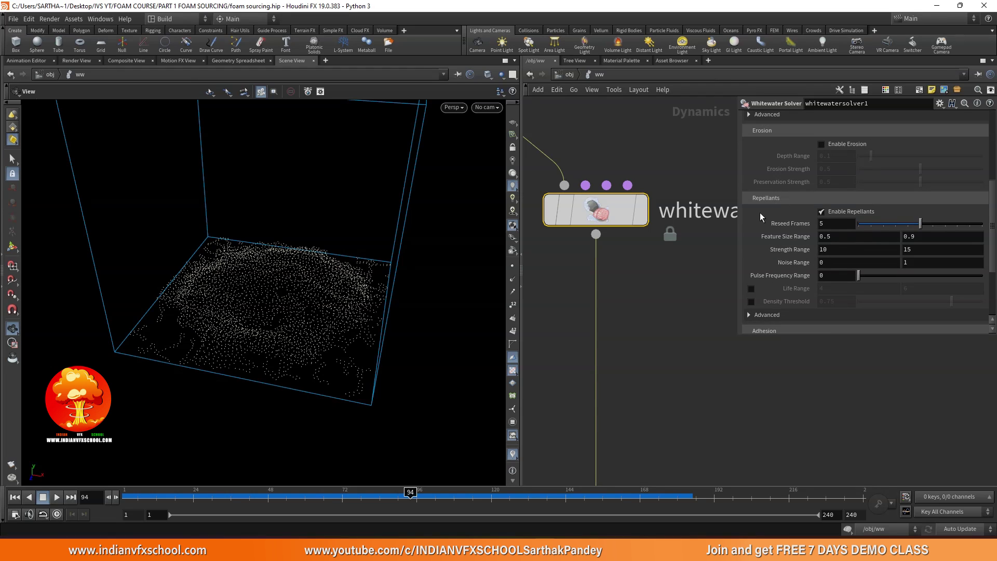
pyautogui.scroll(-1, 773, 237)
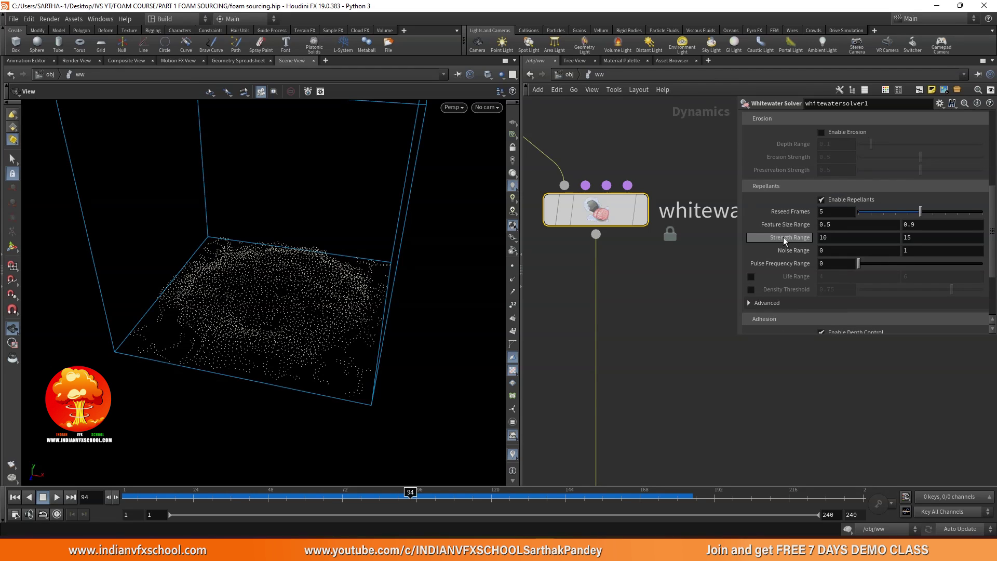
pyautogui.scroll(11, 783, 237)
pyautogui.scroll(2, 784, 237)
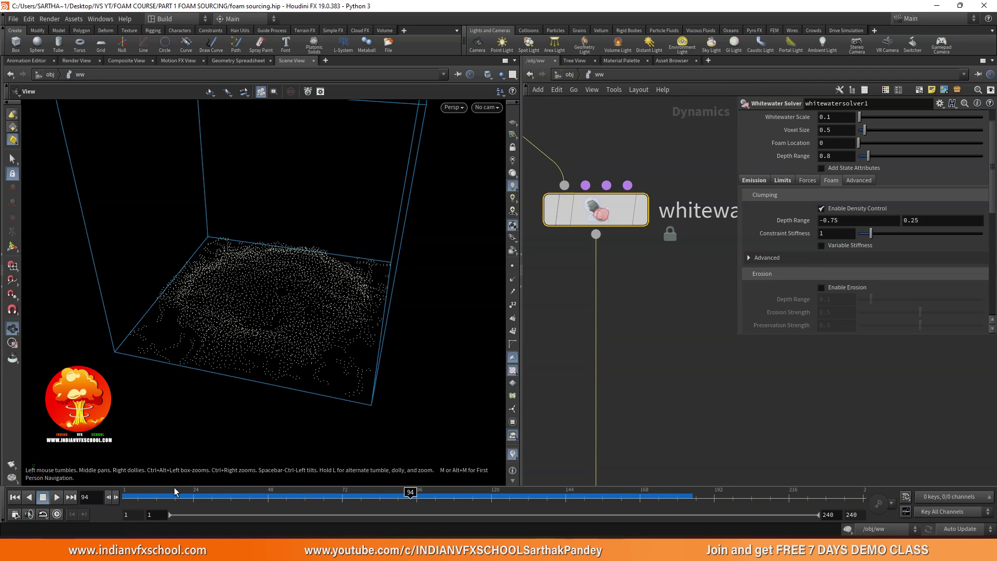
pyautogui.moveTo(175, 491); pyautogui.dragTo(123, 492)
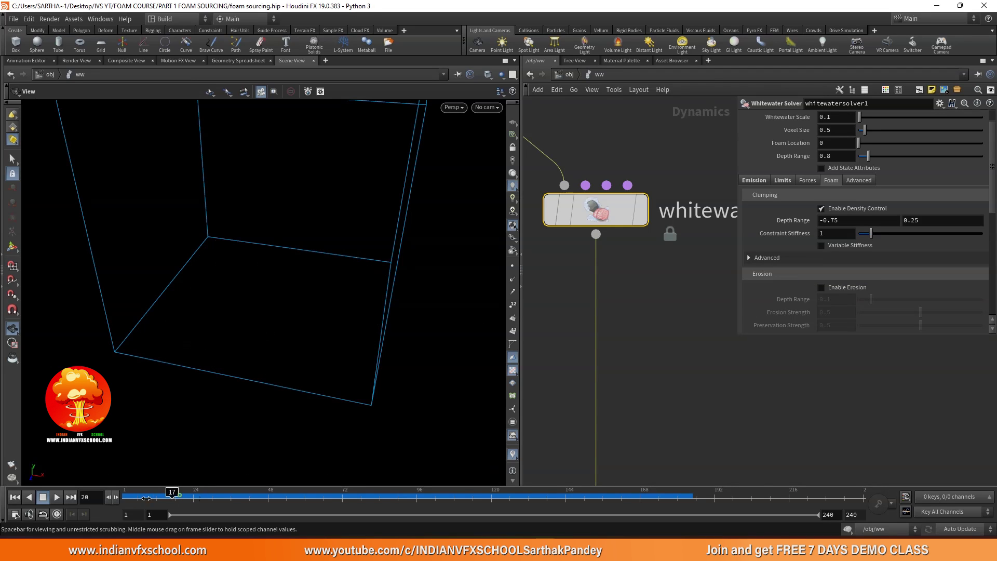
pyautogui.click(846, 210)
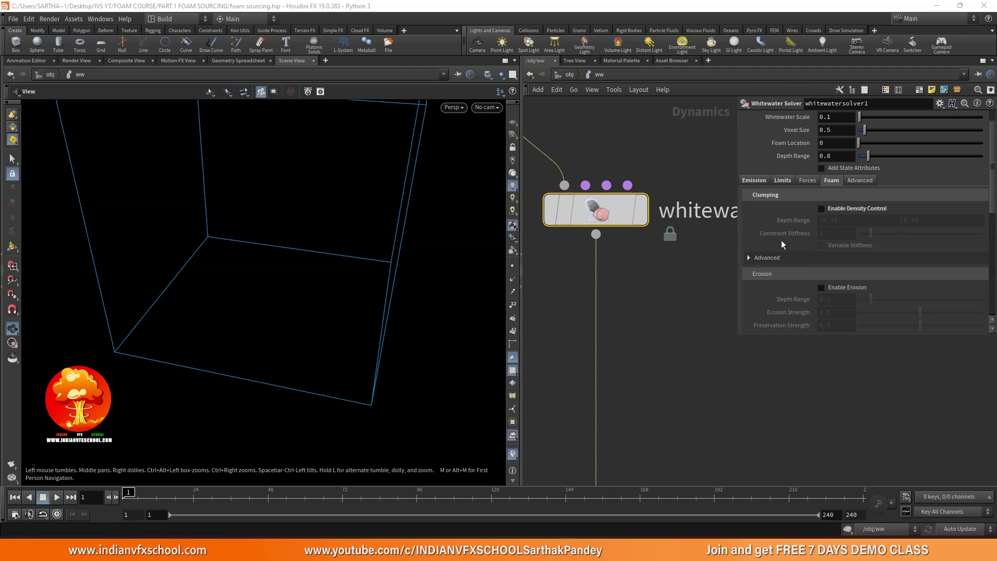
pyautogui.scroll(-4, 662, 310)
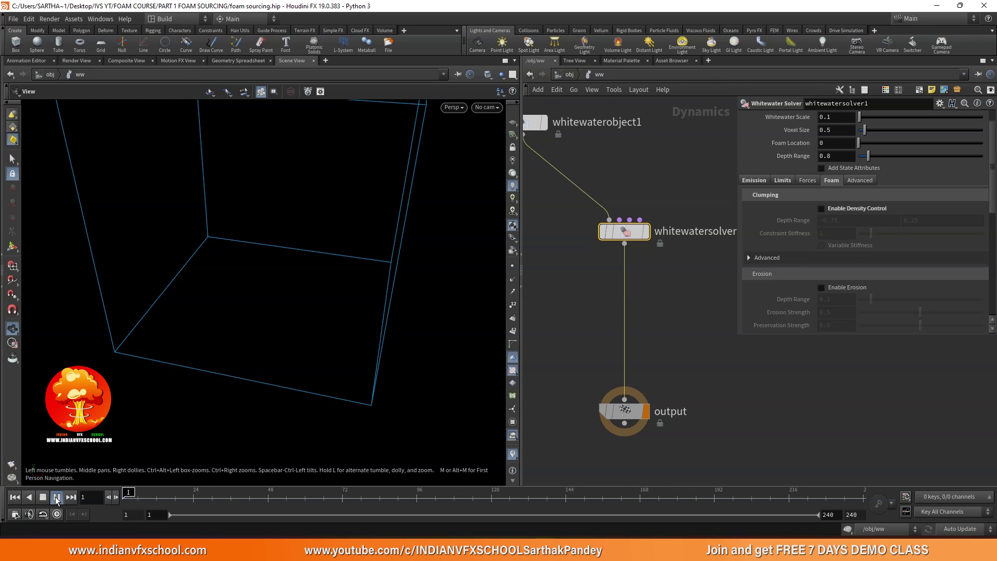
# Step: Play the simulation with clumping off, then stop it to inspect the foam
pyautogui.click(56, 497)
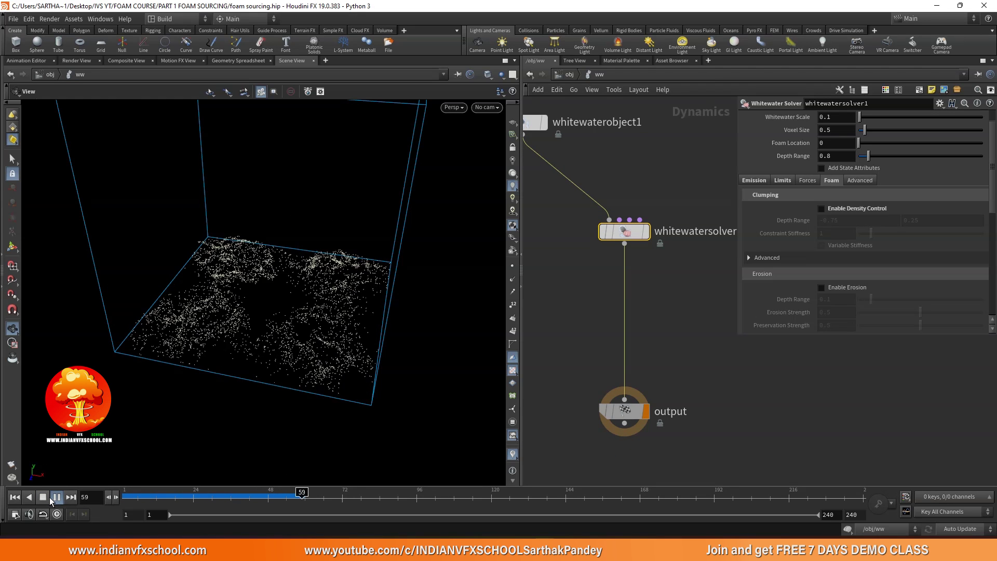
pyautogui.click(49, 496)
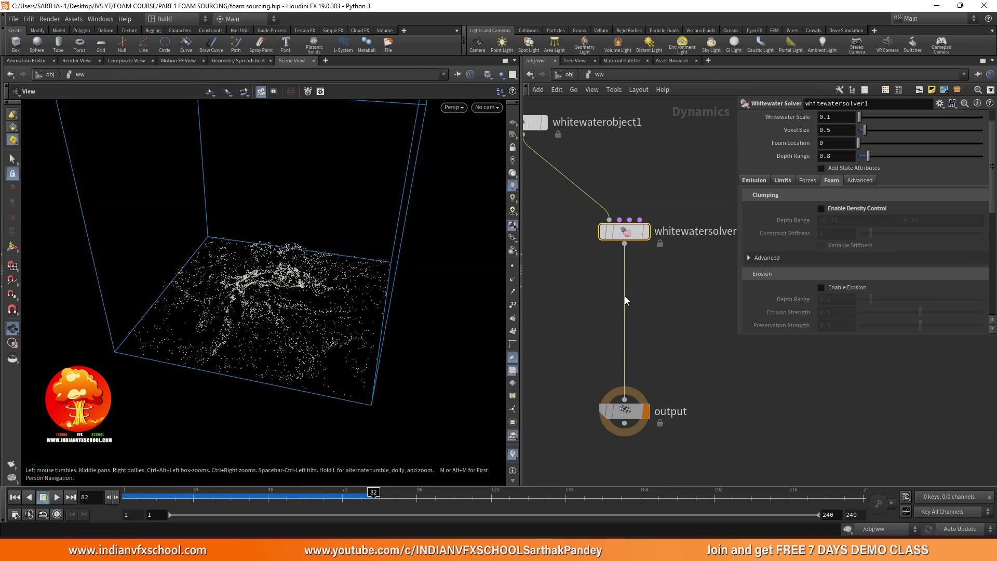
pyautogui.scroll(-2, 624, 270)
pyautogui.scroll(2, 774, 151)
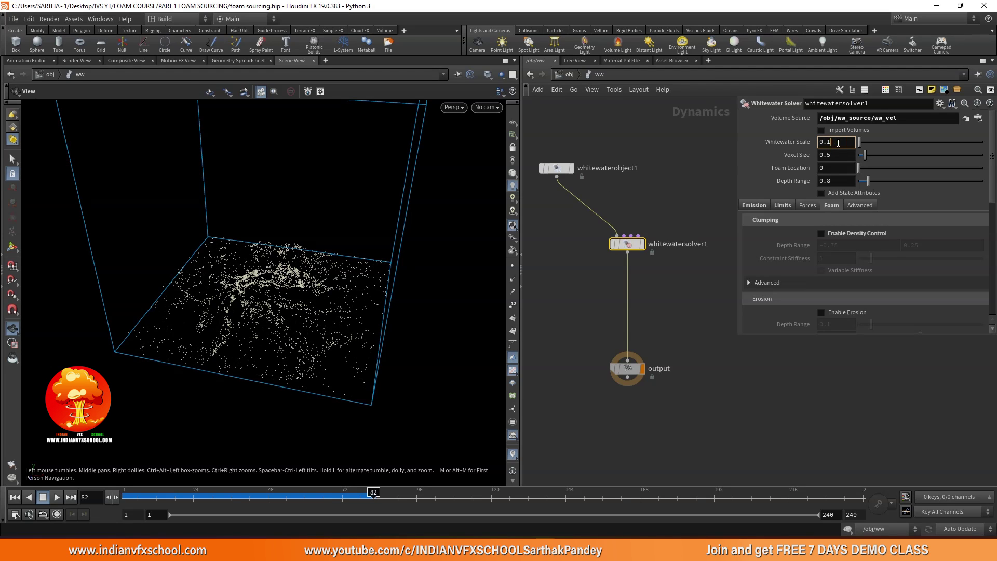
# Step: Commit a Whitewater Scale of 0.03, rewind to frame 1, and search for a POP Color node
pyautogui.press('Return')
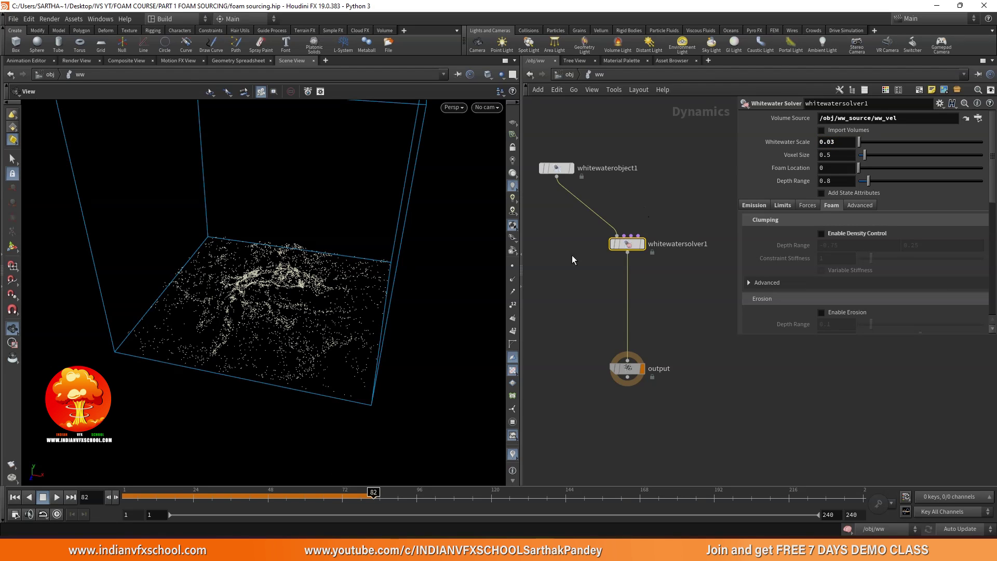
pyautogui.click(23, 500)
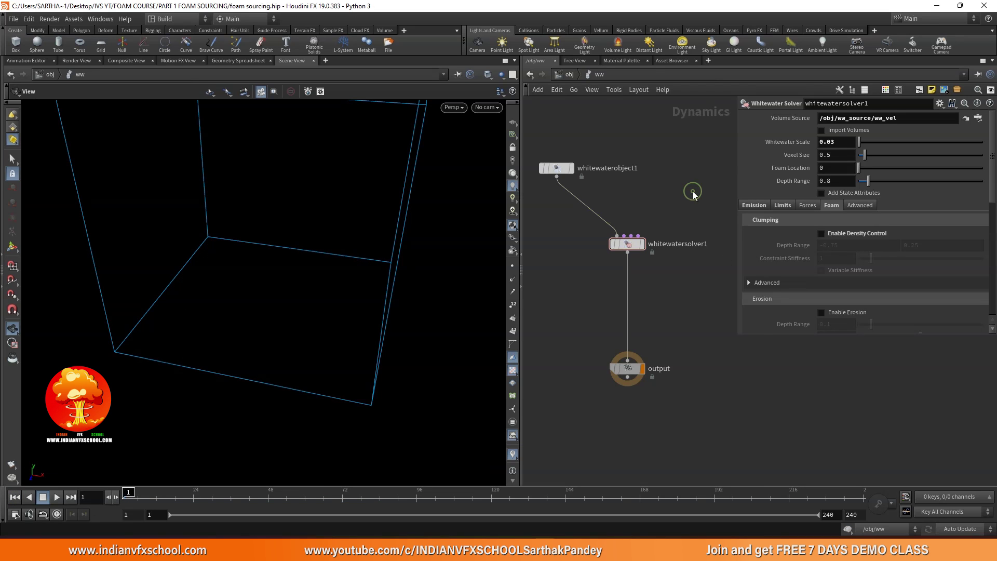
pyautogui.press('Tab')
pyautogui.write('pop')
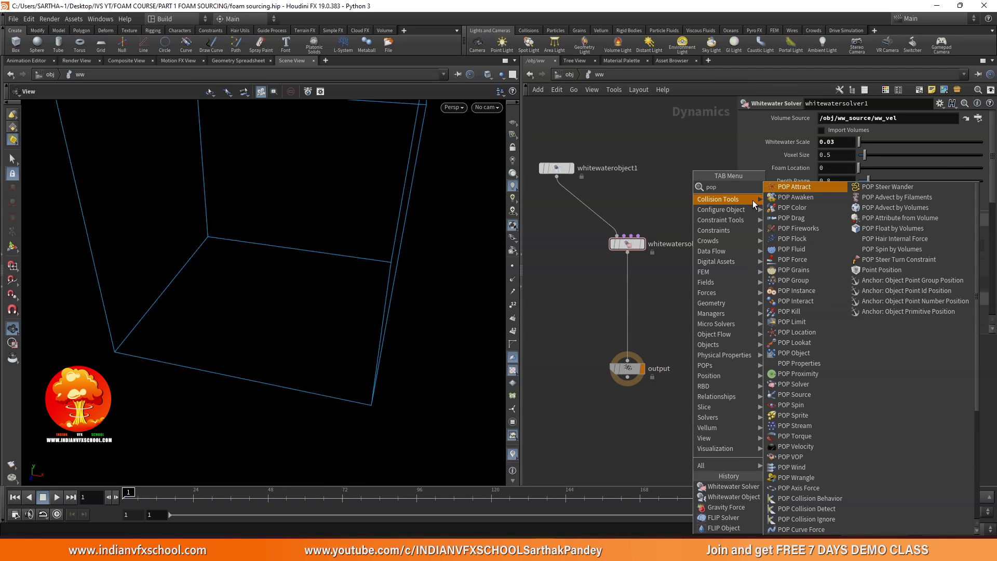
pyautogui.write('co')
# Step: Add popcolor1 wired into whitewatersolver1's third input, with Color set to 1,1,1 white
pyautogui.press('Return')
pyautogui.click(659, 168)
pyautogui.scroll(3, 660, 185)
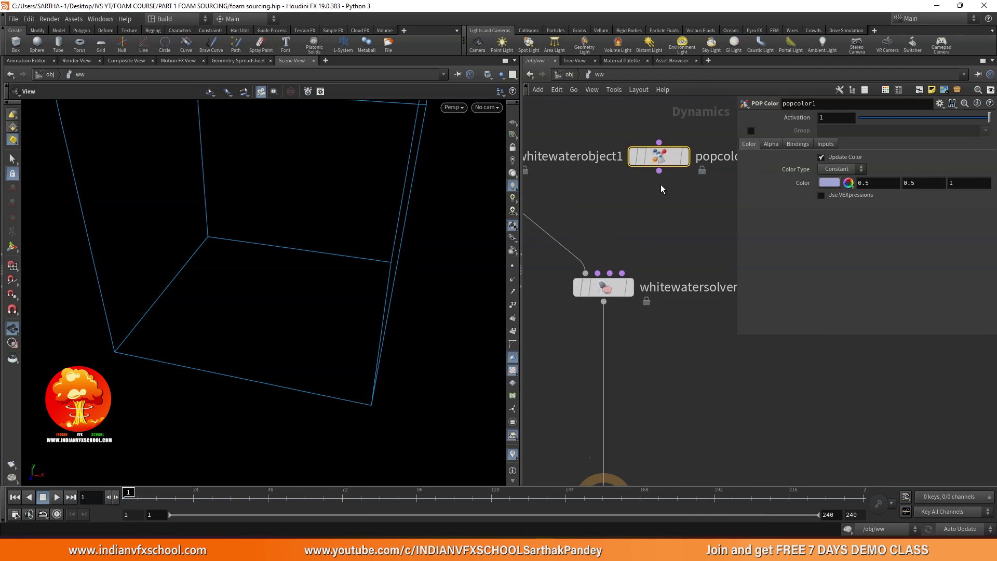
pyautogui.moveTo(659, 170); pyautogui.dragTo(610, 273)
pyautogui.press('Return')
pyautogui.click(901, 182)
pyautogui.write('1')
pyautogui.press('Return')
# Step: Check the white foam in playback, then enable Closed Boundaries on whitewatersolver1's Limits tab
pyautogui.click(54, 497)
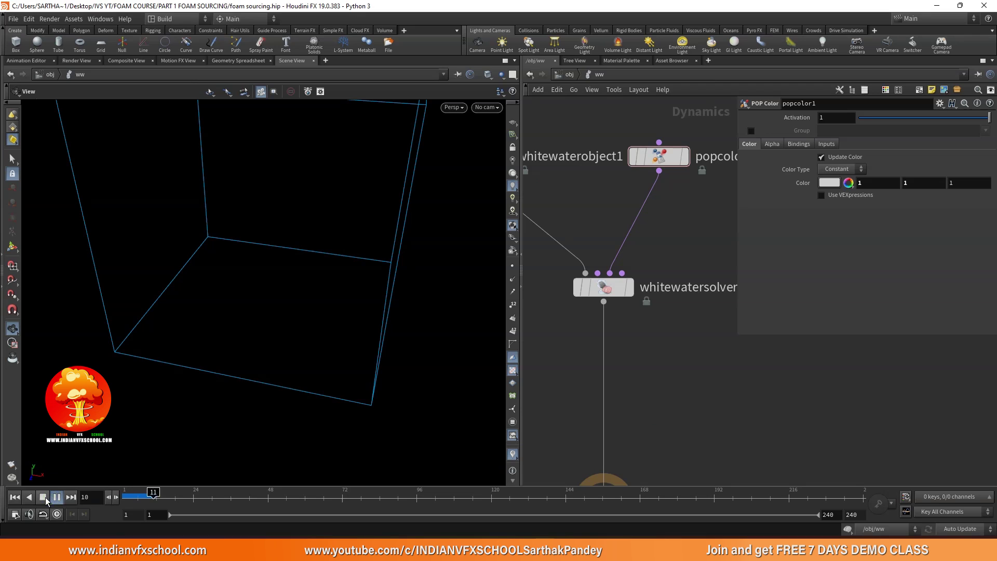
pyautogui.click(46, 497)
pyautogui.click(602, 287)
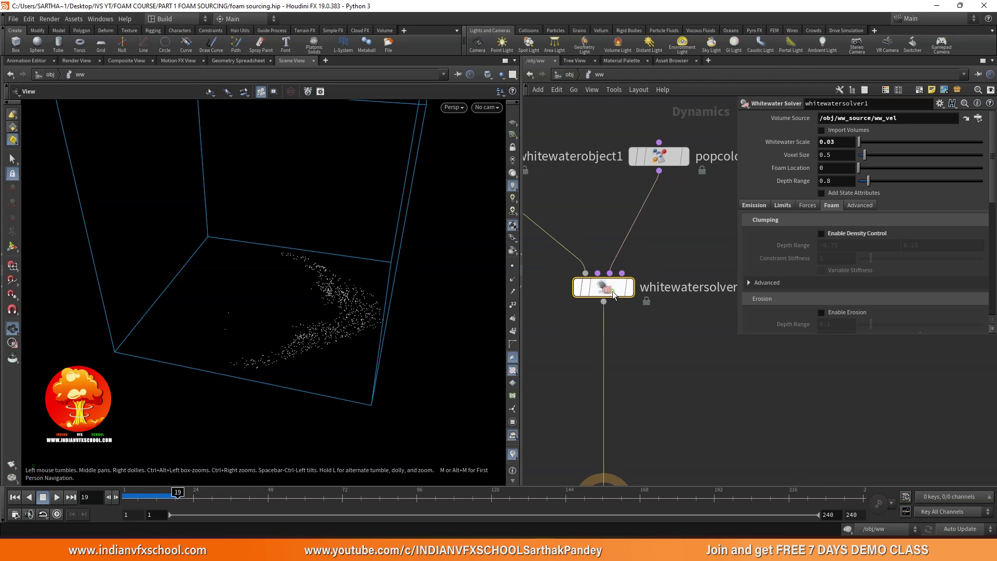
pyautogui.click(782, 206)
pyautogui.click(751, 283)
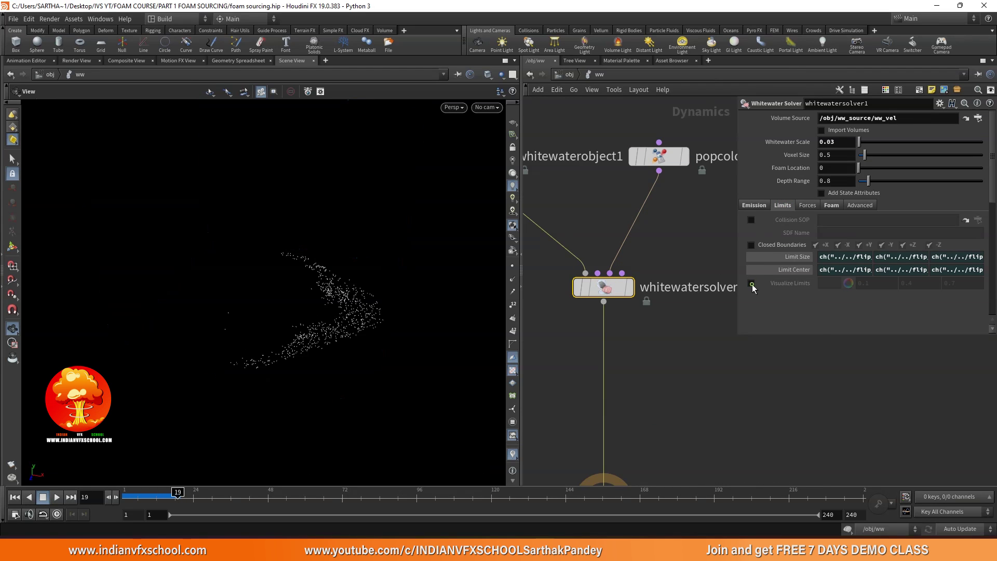
pyautogui.click(751, 245)
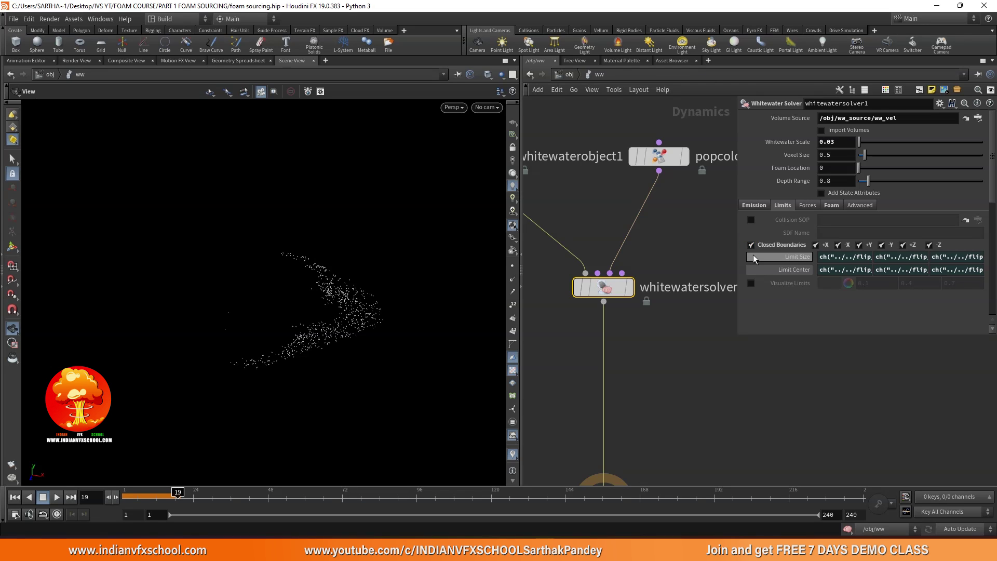
pyautogui.click(750, 284)
pyautogui.click(750, 284)
pyautogui.click(567, 74)
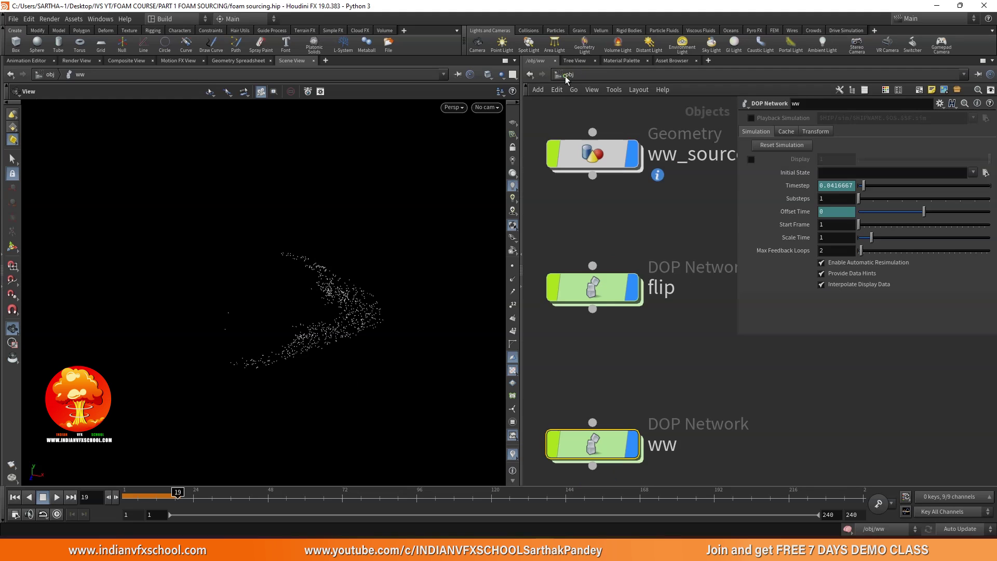
# Step: Rewind to frame 1 and render a flipbook of the foam simulation
pyautogui.click(15, 497)
pyautogui.scroll(-3, 667, 315)
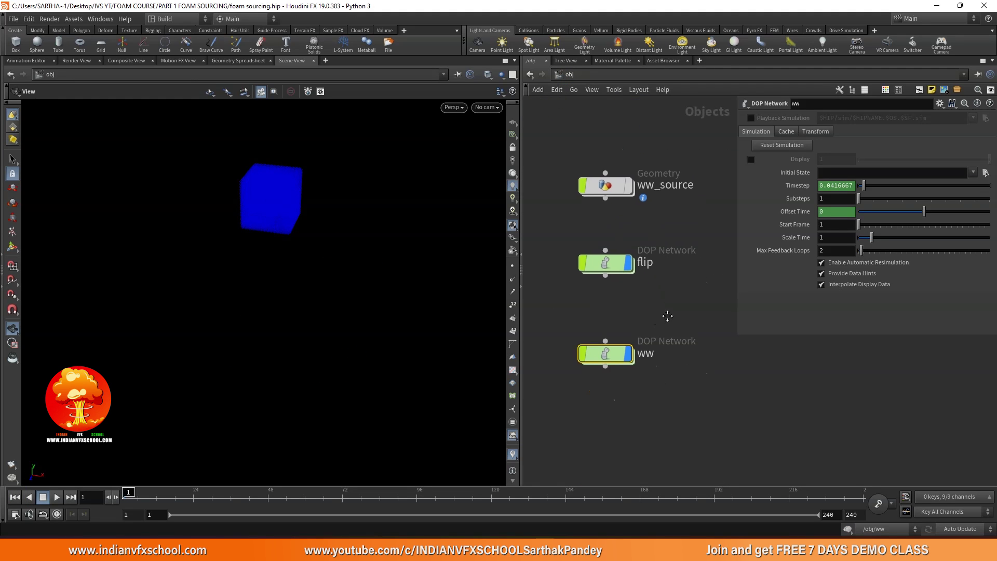
pyautogui.click(12, 465)
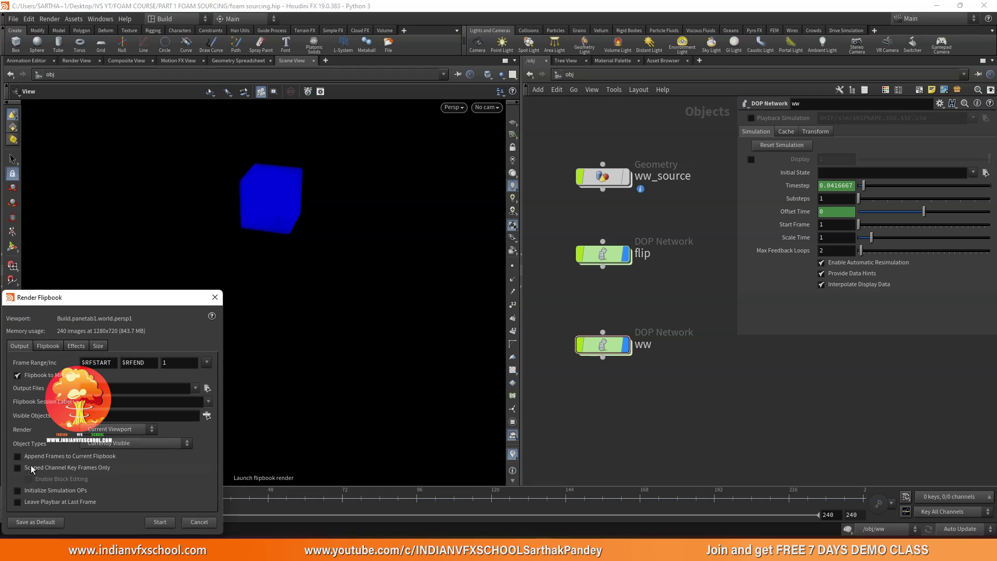
pyautogui.click(154, 523)
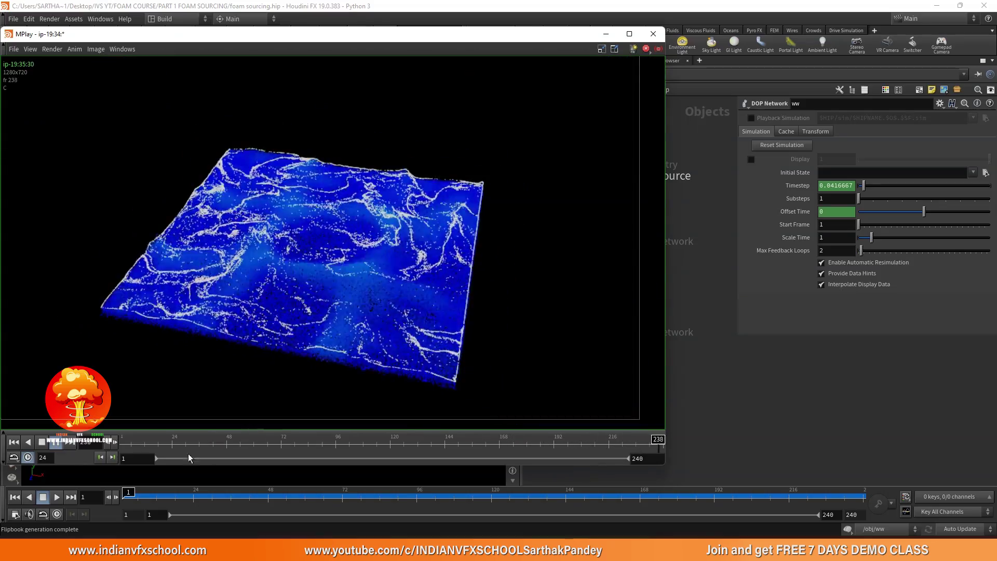
# Step: Scrub and zoom through the MPlay flipbook back to frame 1, then close it
pyautogui.moveTo(183, 445); pyautogui.dragTo(478, 445)
pyautogui.scroll(3, 269, 241)
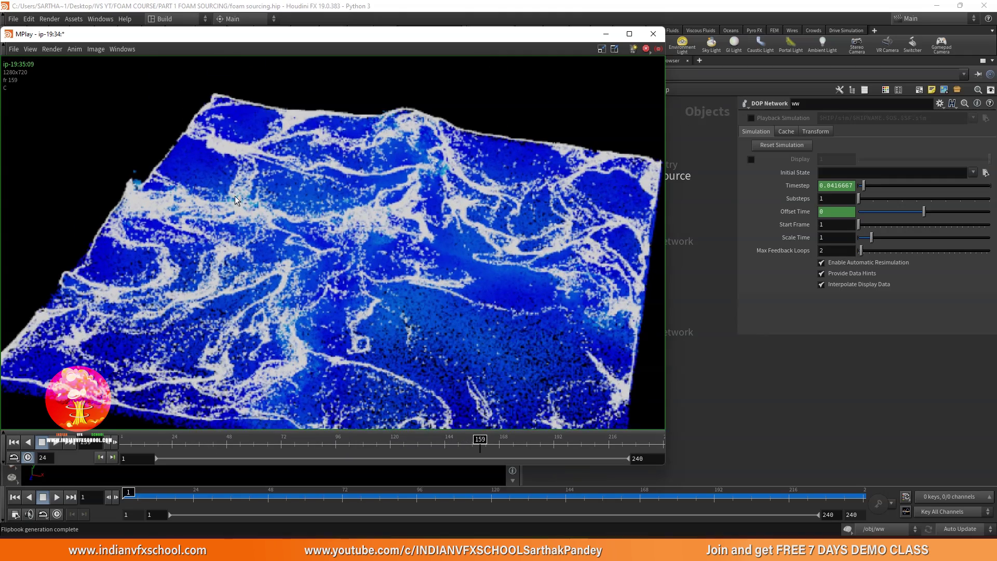
pyautogui.scroll(4, 231, 226)
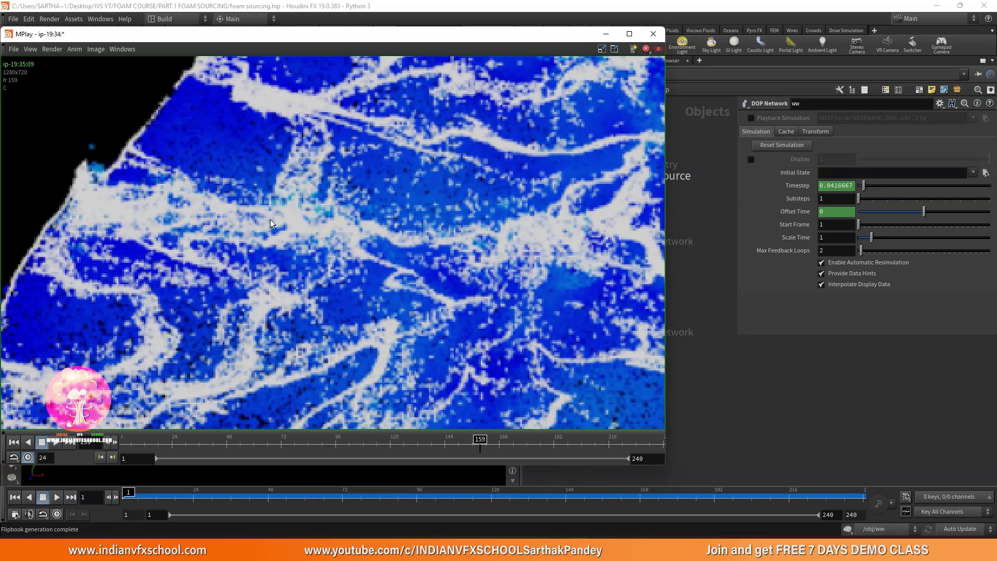
pyautogui.scroll(-7, 290, 218)
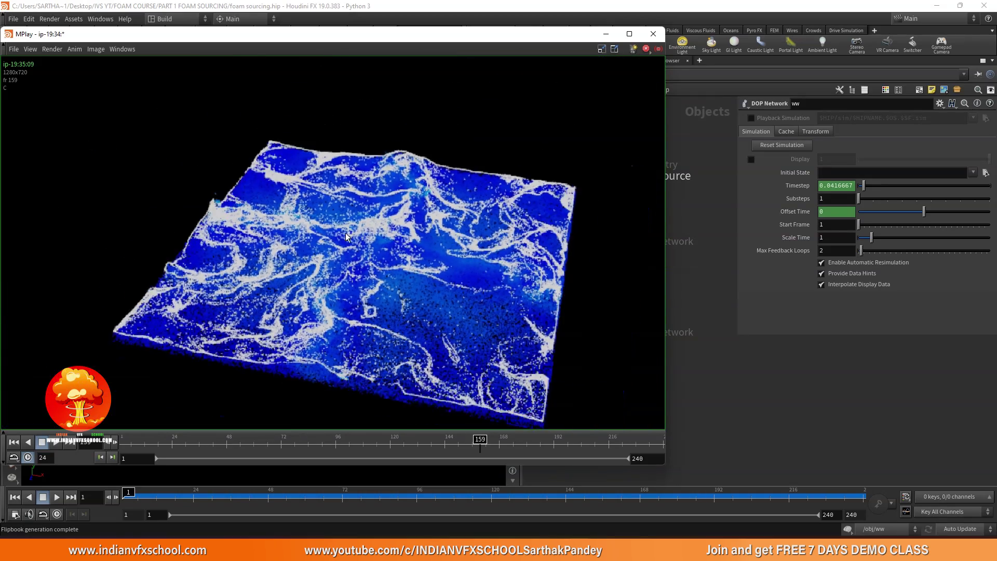
pyautogui.moveTo(327, 442); pyautogui.dragTo(60, 455)
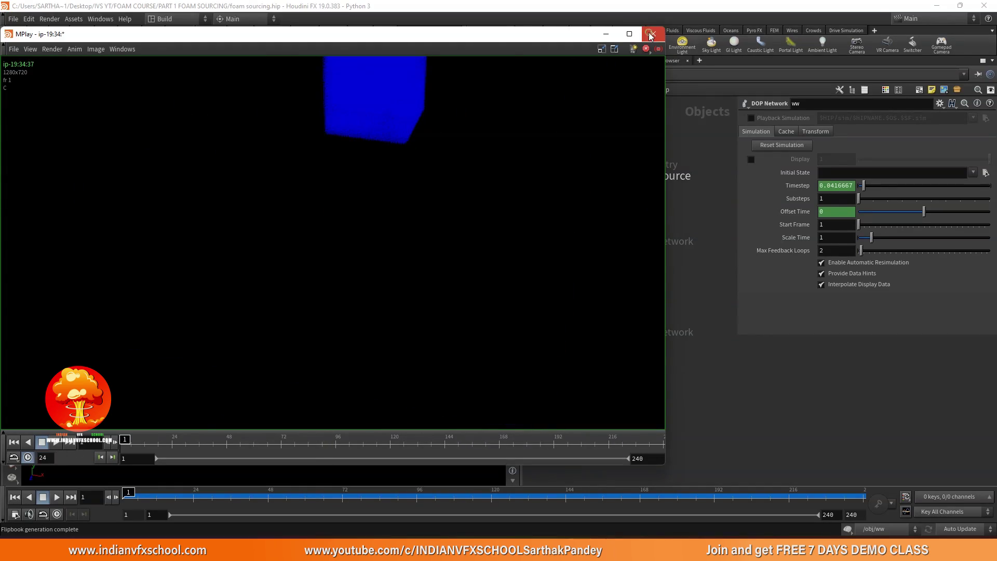
pyautogui.click(650, 35)
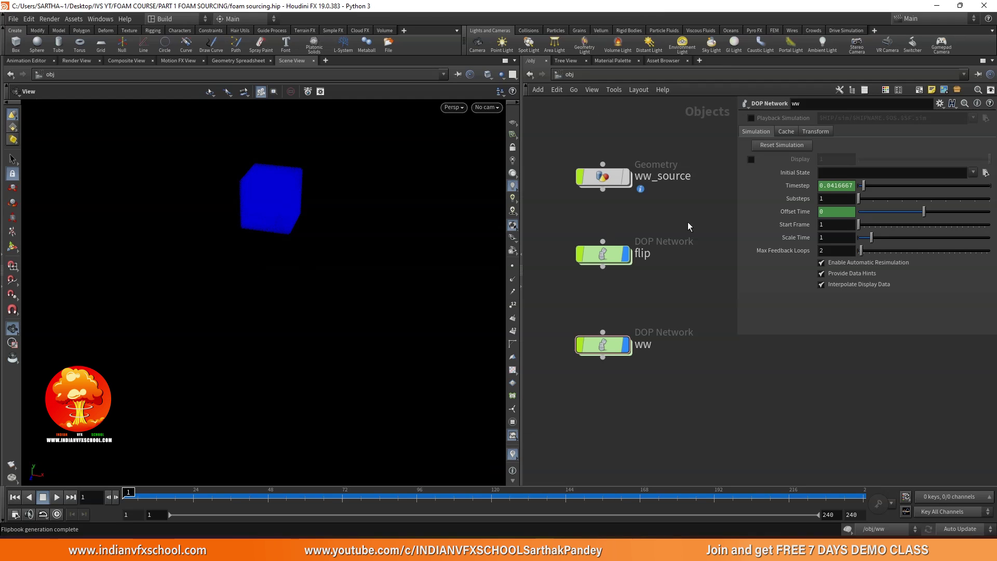
pyautogui.scroll(3, 600, 257)
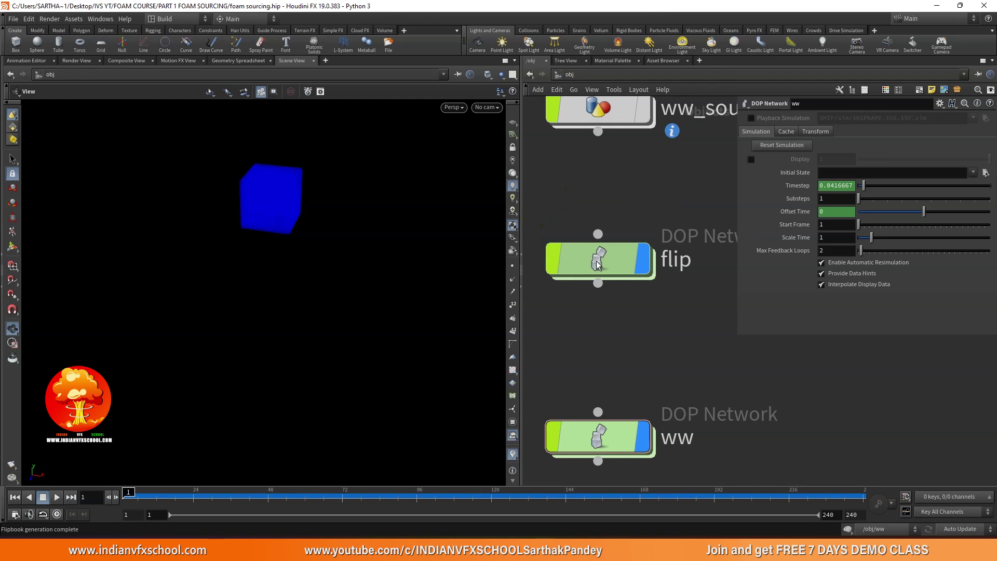
pyautogui.doubleClick(597, 263)
pyautogui.scroll(2, 549, 178)
pyautogui.click(543, 176)
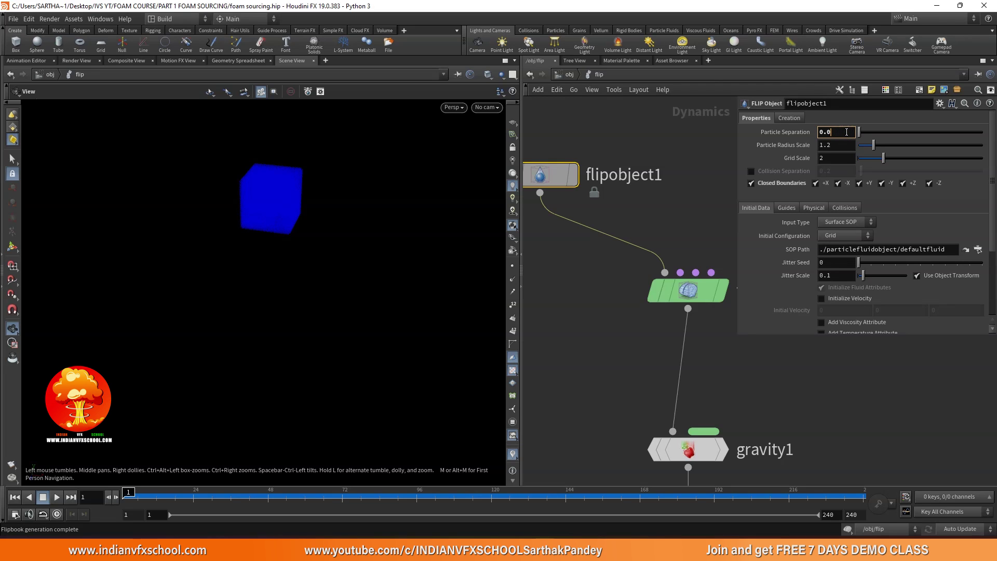
pyautogui.click(569, 74)
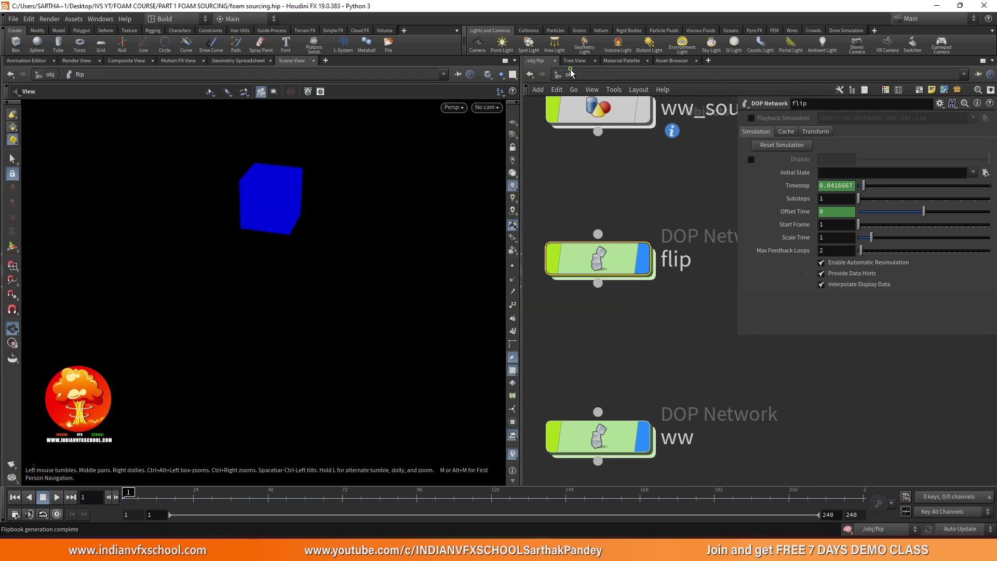
pyautogui.doubleClick(597, 436)
pyautogui.scroll(3, 565, 191)
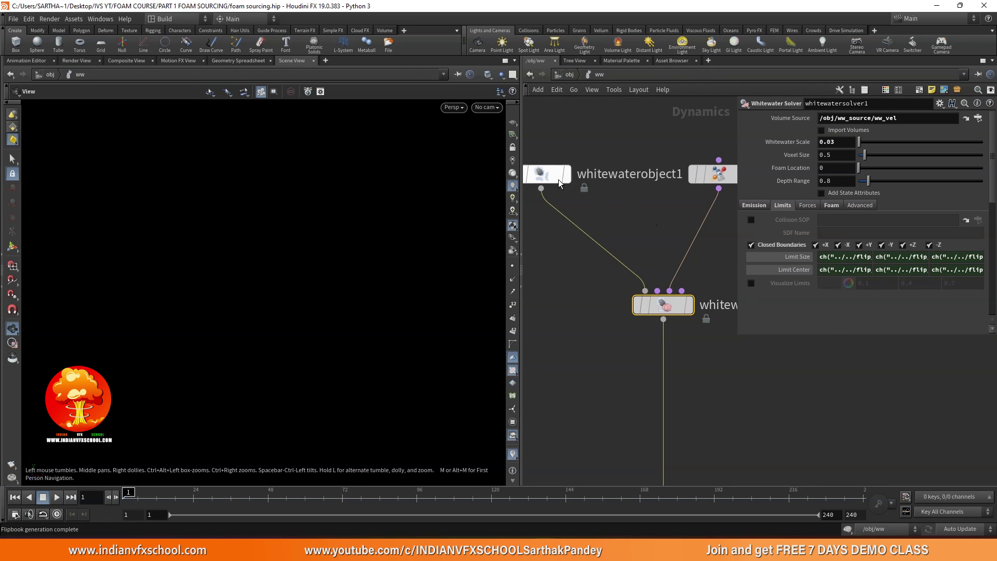
pyautogui.moveTo(683, 330); pyautogui.dragTo(662, 333, button='middle')
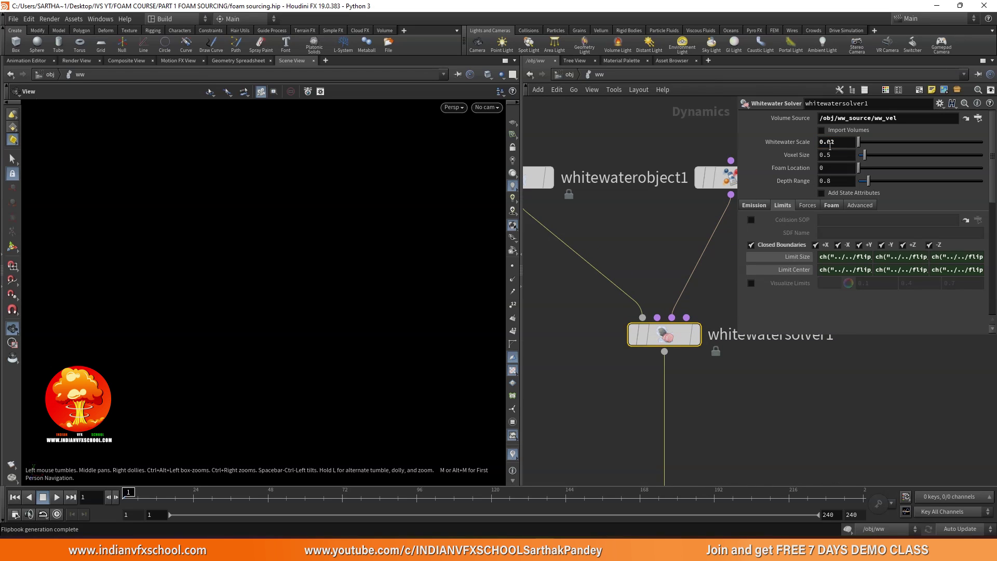
pyautogui.click(569, 74)
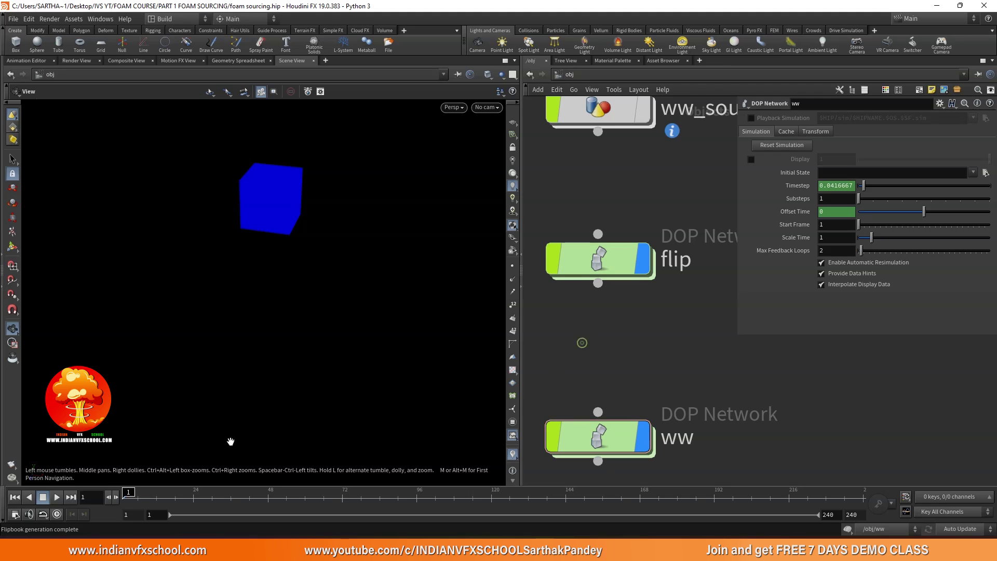
pyautogui.click(12, 466)
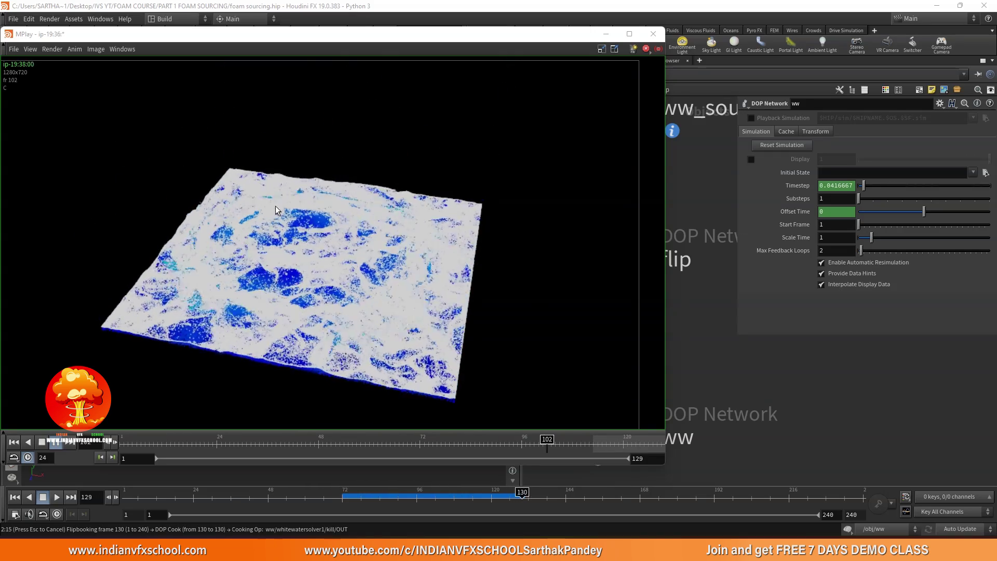
pyautogui.moveTo(218, 445); pyautogui.dragTo(393, 442)
pyautogui.click(70, 440)
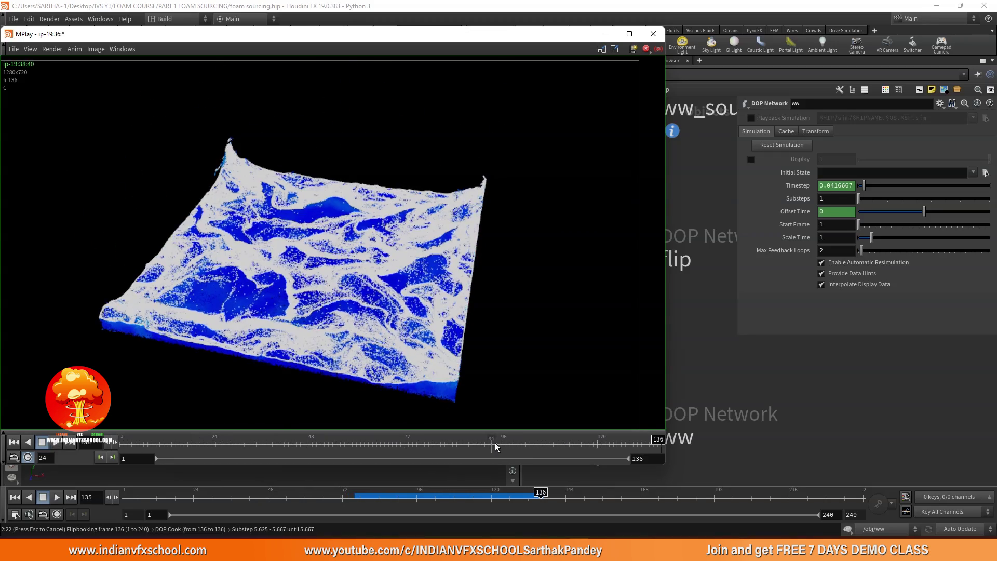
pyautogui.moveTo(500, 443); pyautogui.dragTo(387, 449)
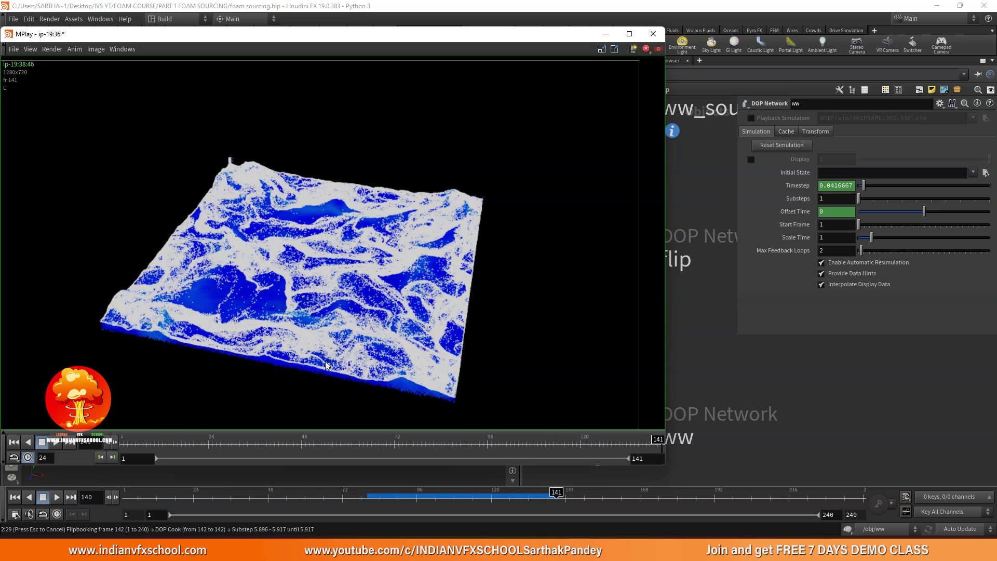
pyautogui.hotkey('alt', 'Tab')
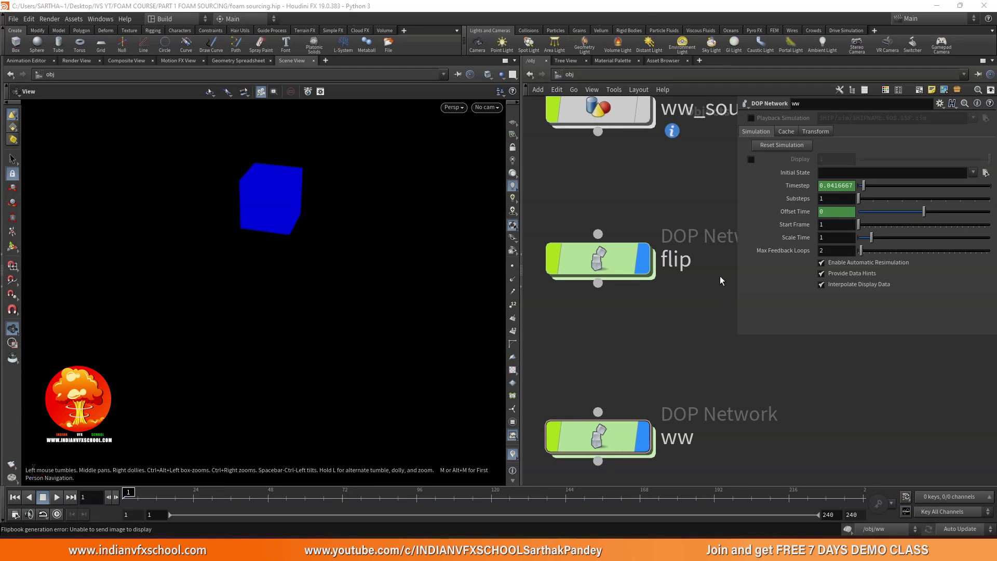
# Step: Go inside ww_source and select groupexpression1 above blast1
pyautogui.moveTo(652, 198); pyautogui.dragTo(652, 311, button='middle')
pyautogui.scroll(-3, 597, 260)
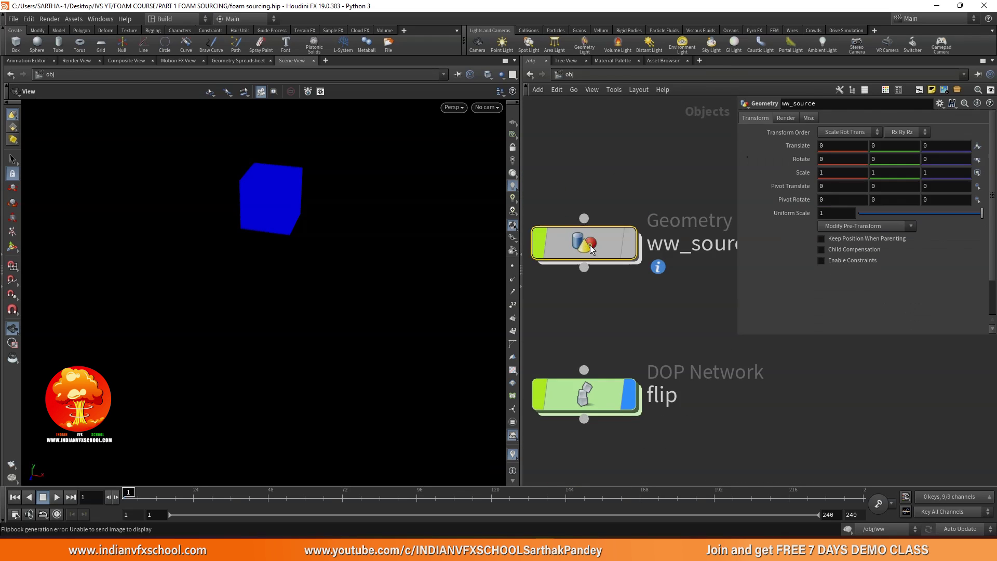
pyautogui.doubleClick(592, 249)
pyautogui.scroll(3, 584, 334)
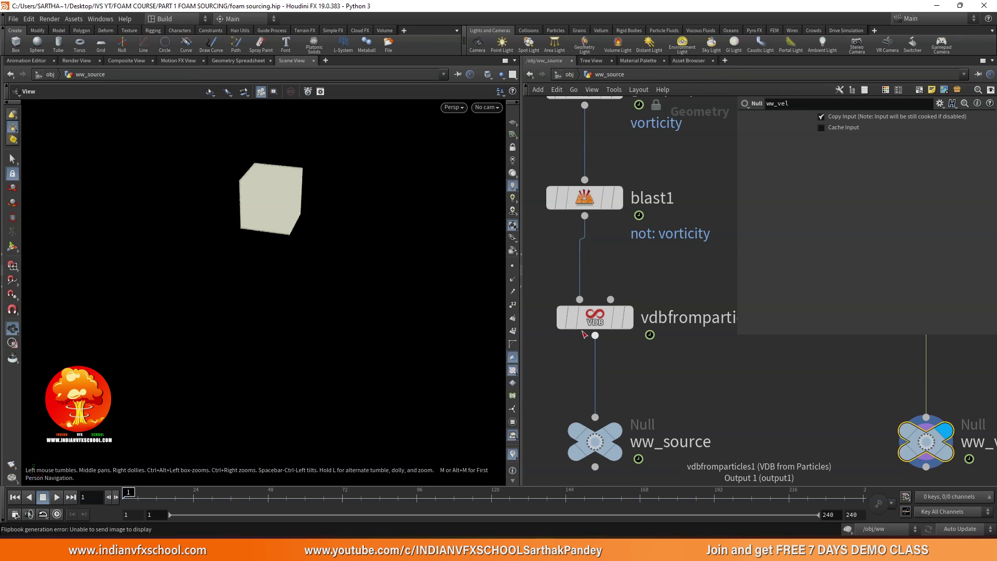
pyautogui.click(594, 201)
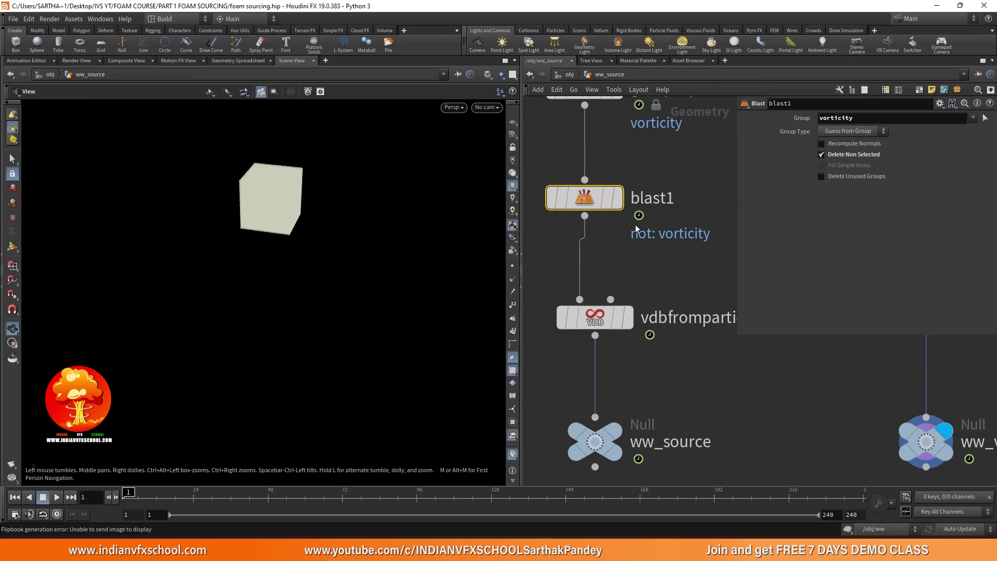
pyautogui.moveTo(635, 228); pyautogui.dragTo(640, 384, button='middle')
pyautogui.click(588, 243)
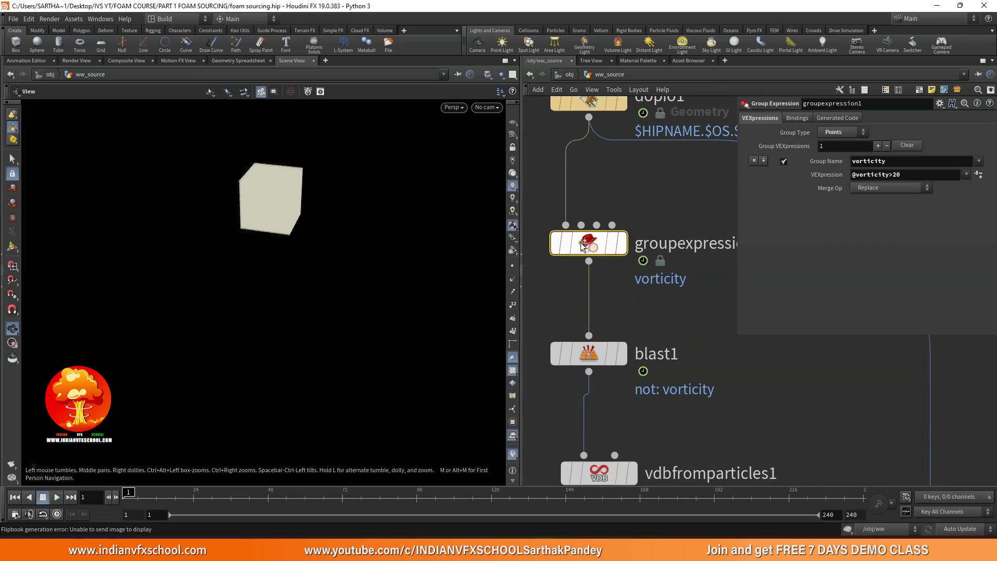
pyautogui.click(911, 174)
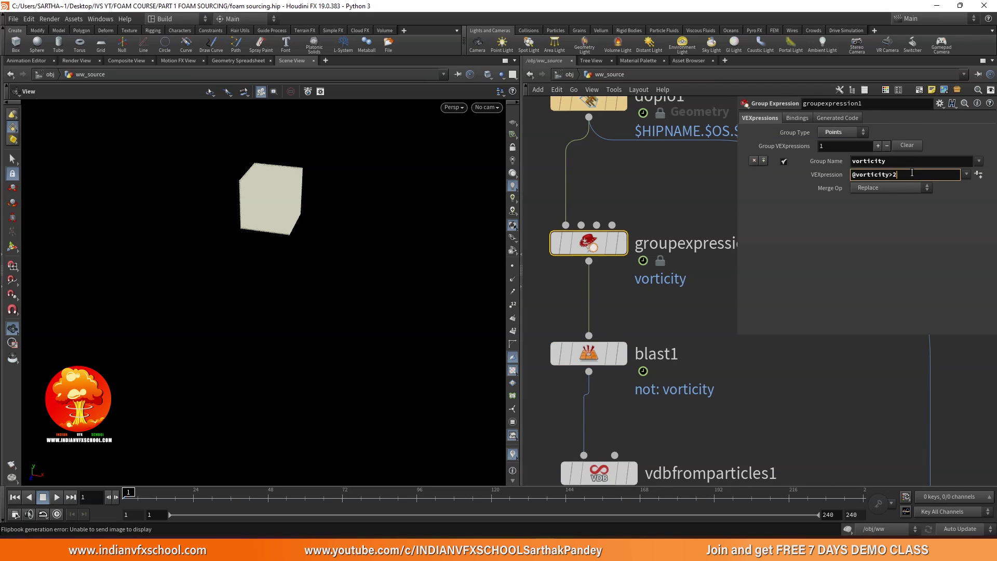
pyautogui.write('35')
pyautogui.press('Return')
pyautogui.click(568, 74)
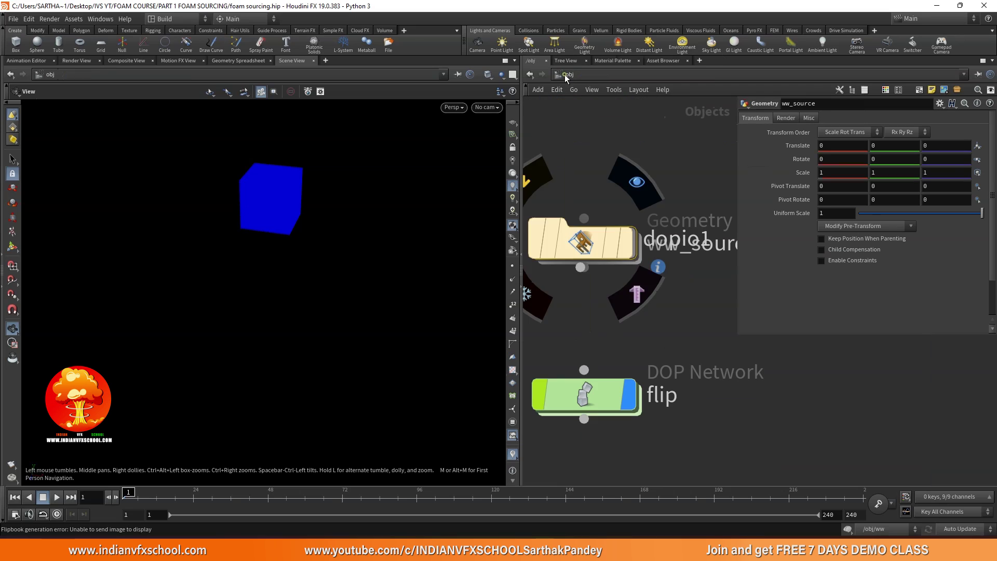
pyautogui.press('h')
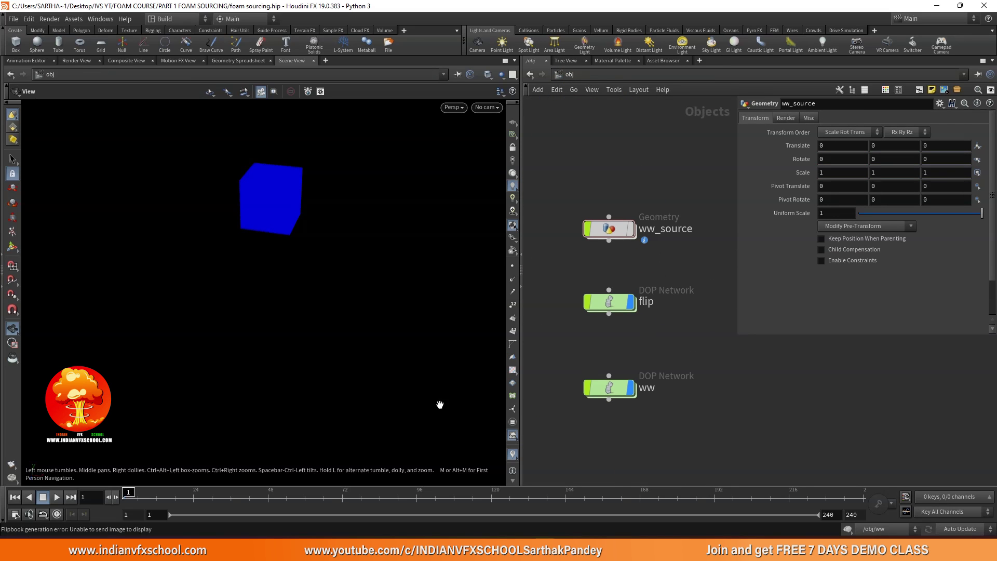
pyautogui.click(15, 465)
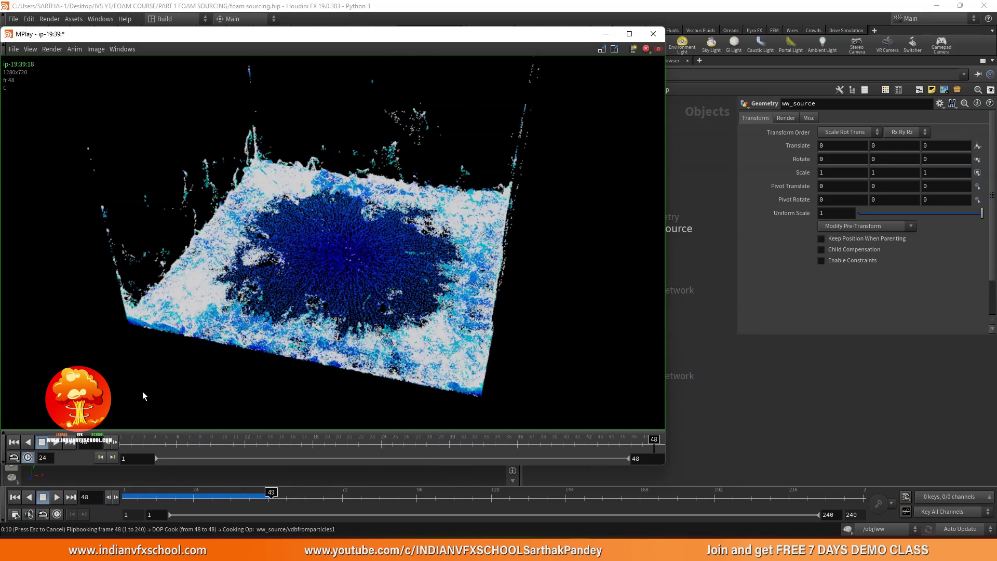
# Step: Zoom around the rendering MPlay flipbook, then play back the rendered foam frames
pyautogui.scroll(5, 226, 244)
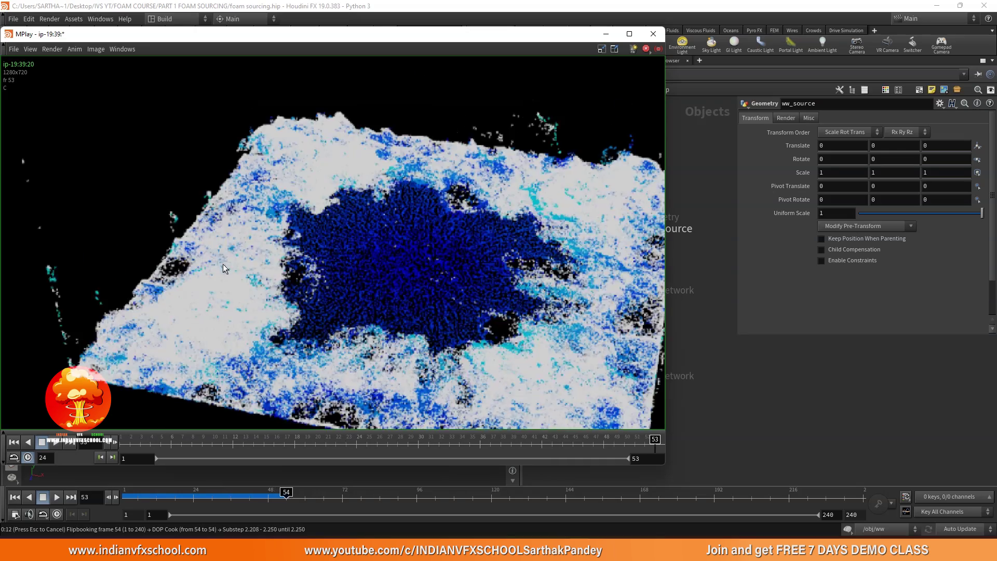
pyautogui.scroll(-4, 289, 301)
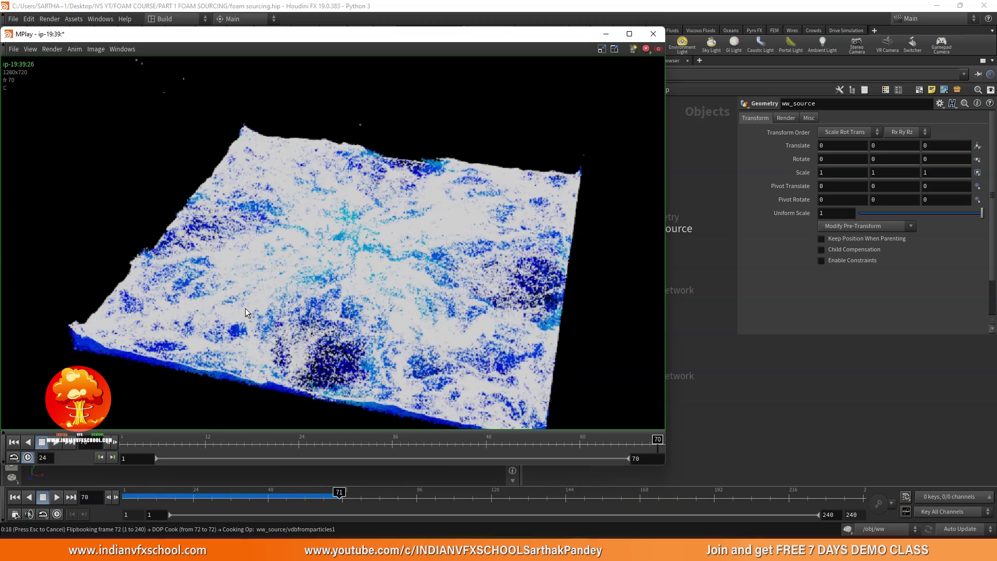
pyautogui.scroll(1, 229, 286)
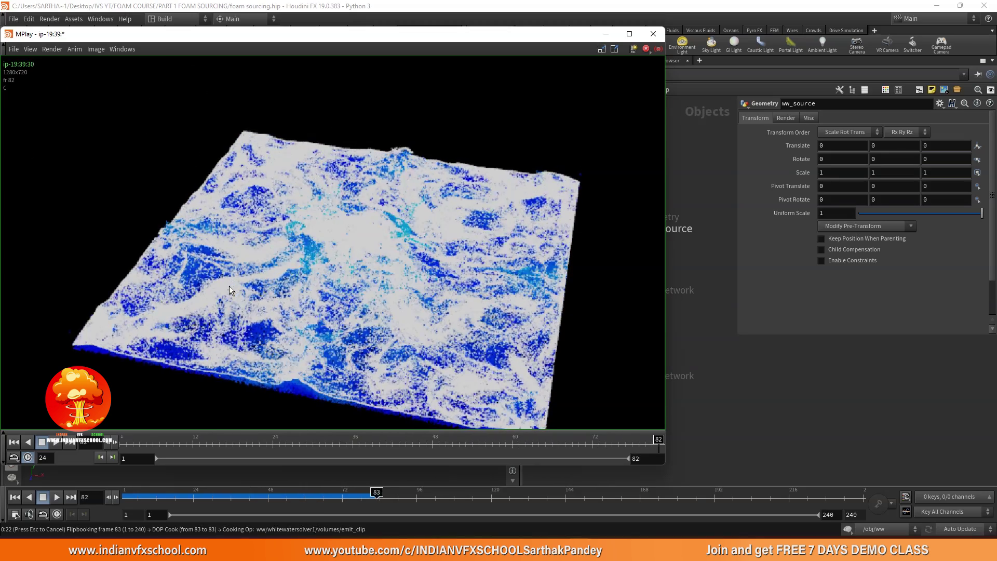
pyautogui.scroll(-2, 229, 285)
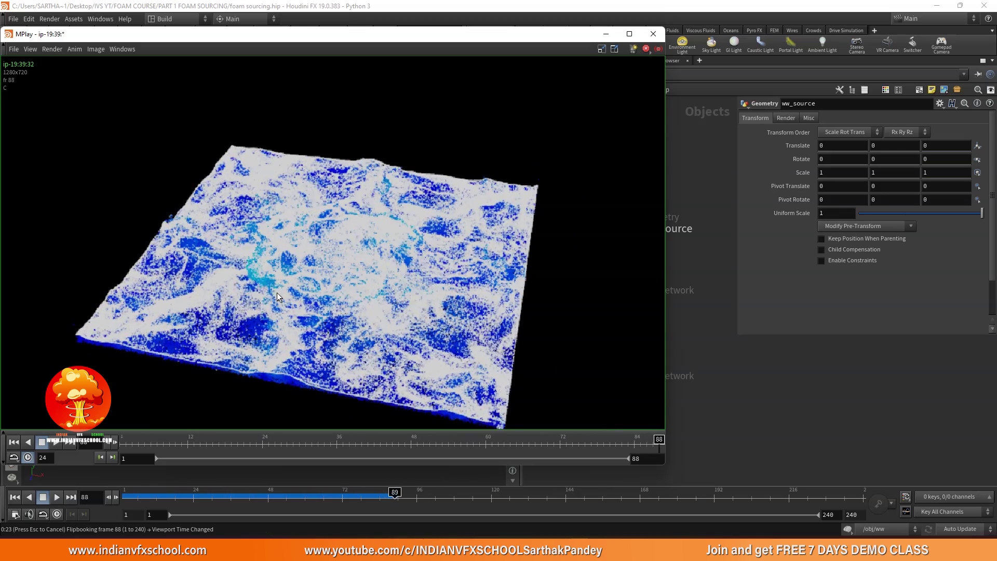
pyautogui.scroll(2, 277, 295)
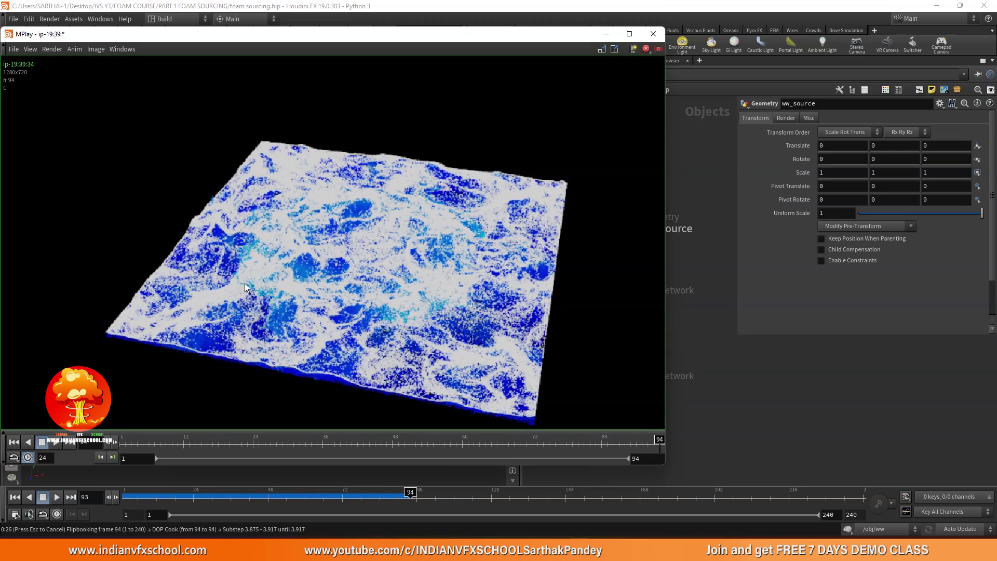
pyautogui.click(55, 442)
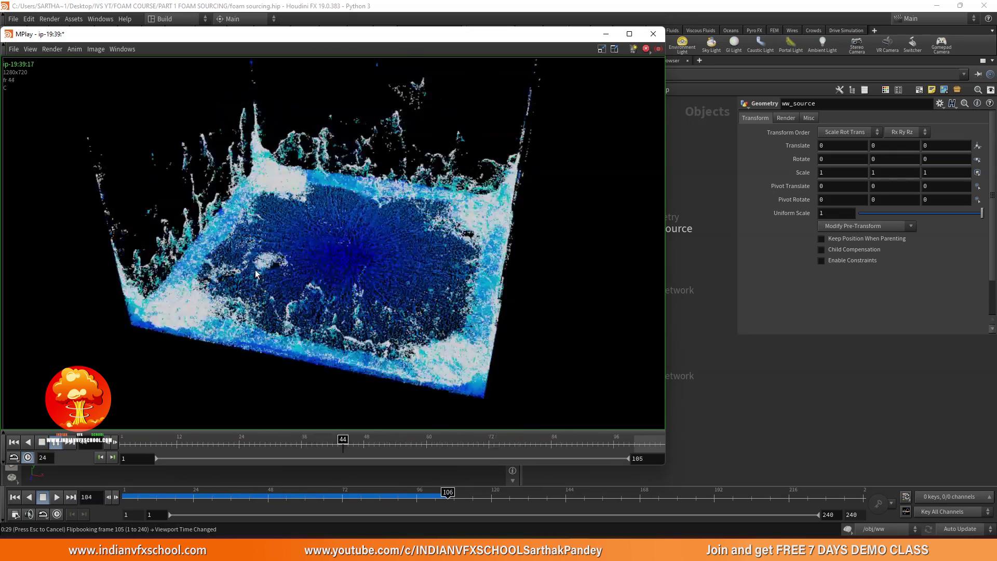